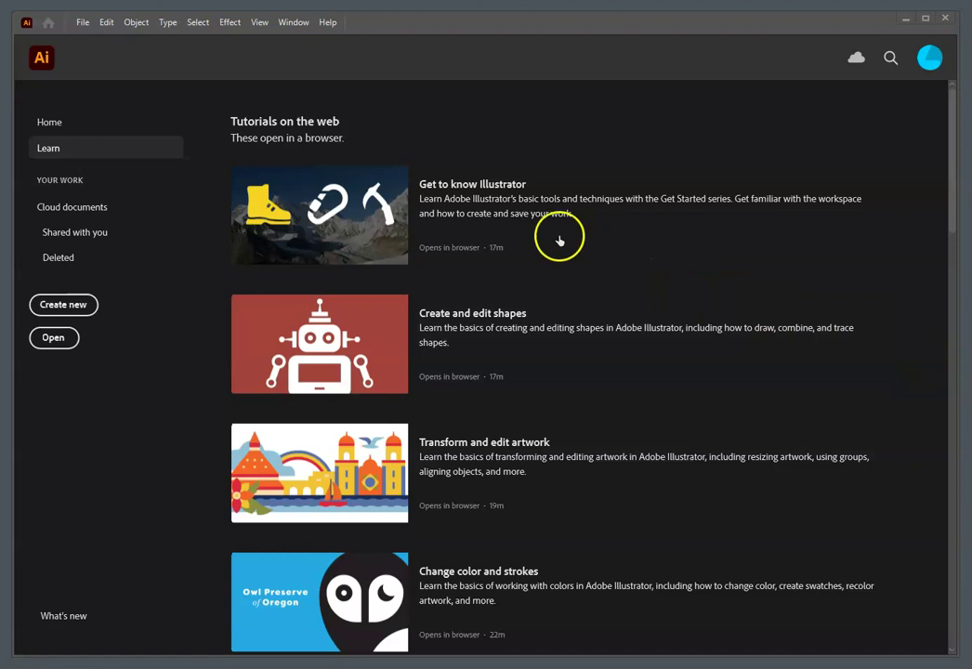
- Create a new 7 × 5 in landscape document from the custom preset
click(51, 304)
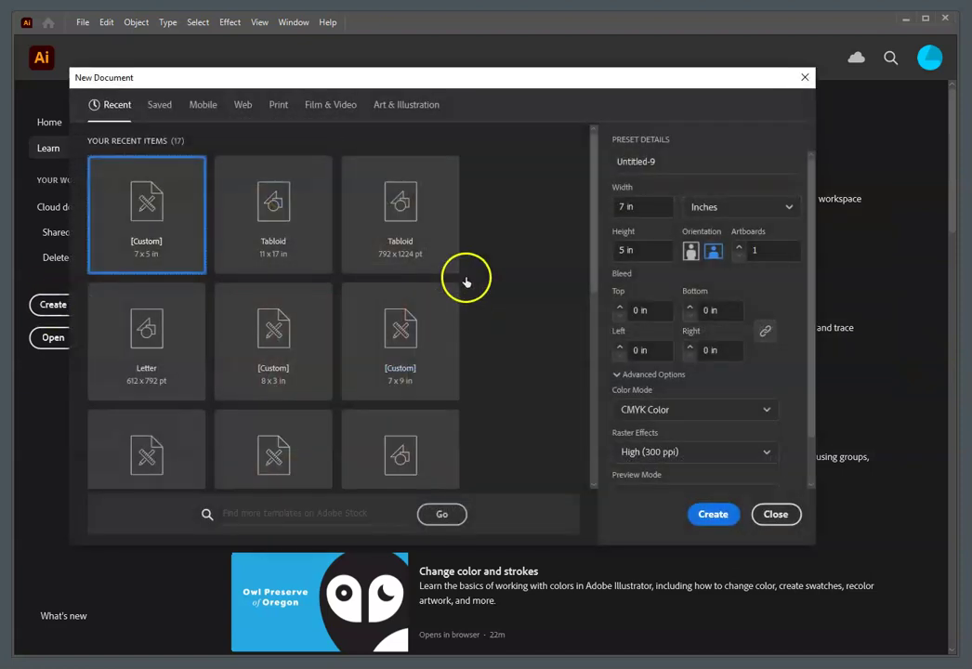
click(645, 210)
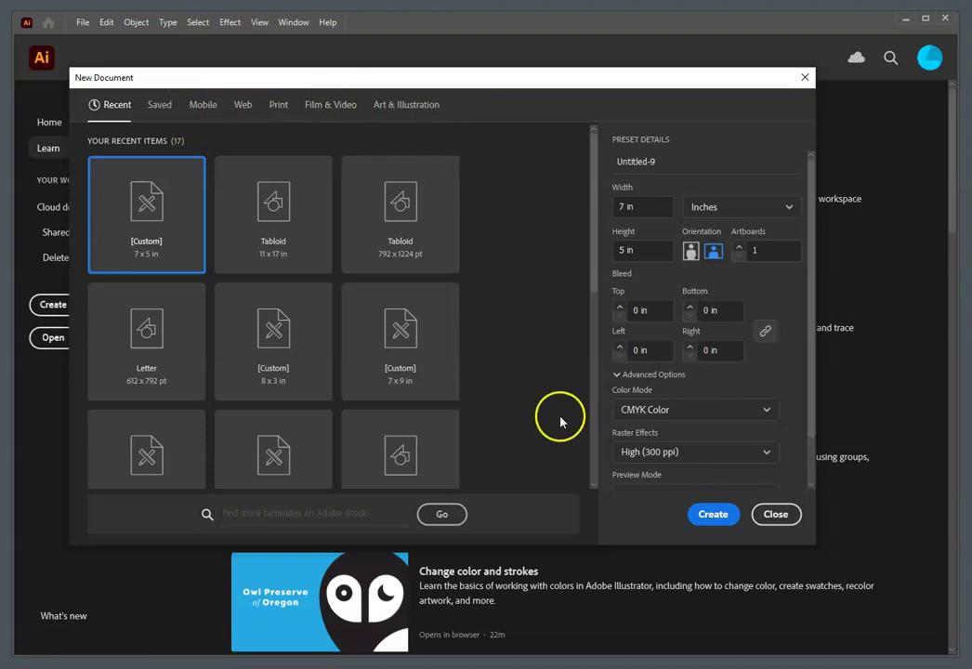
click(725, 515)
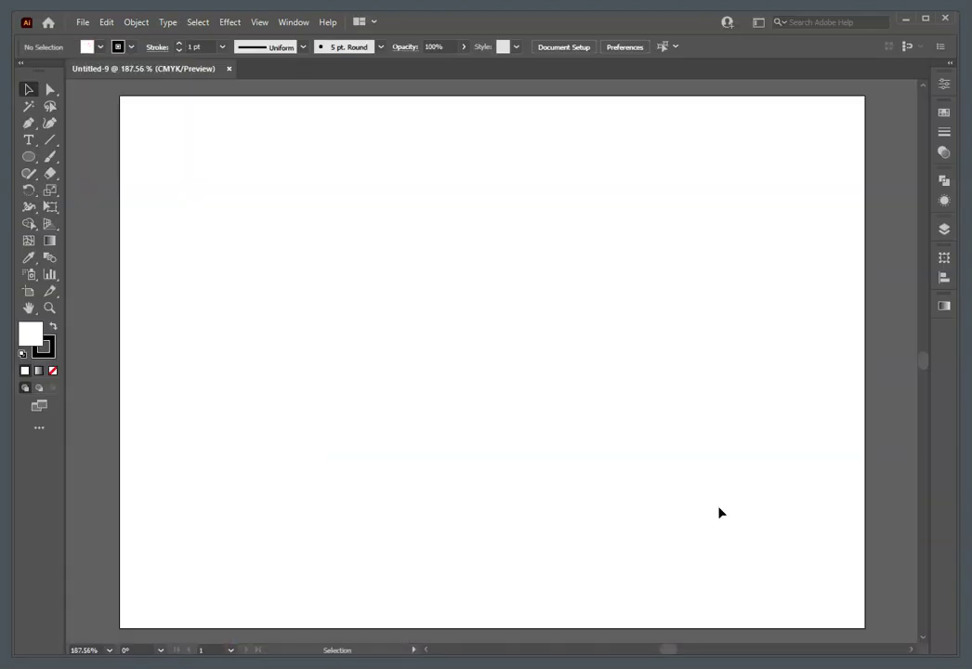
- Set the colours to a black fill with no stroke
click(688, 502)
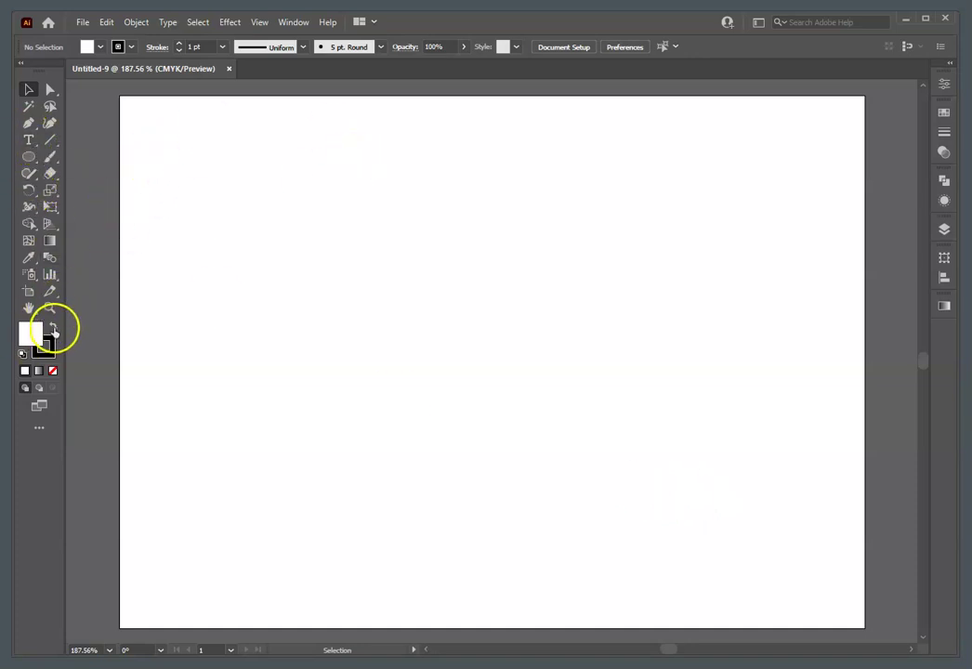
click(54, 330)
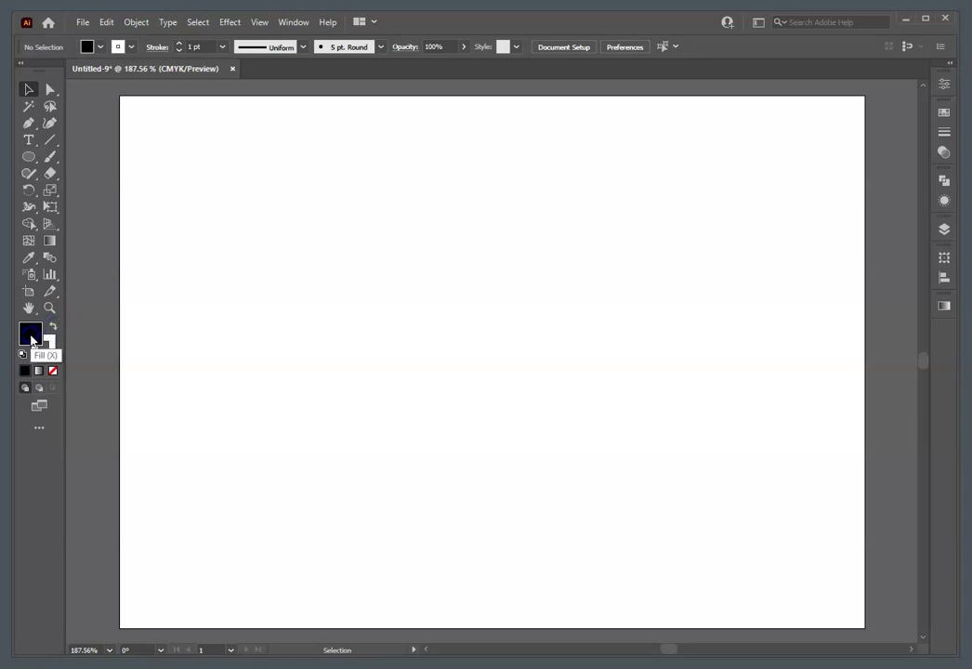
click(52, 350)
click(53, 371)
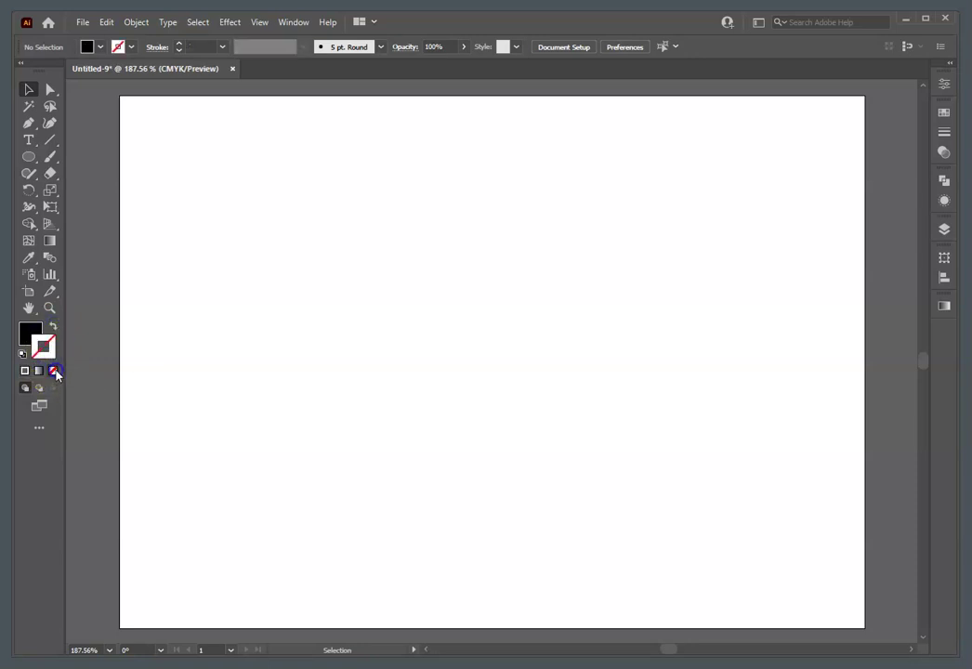
click(37, 330)
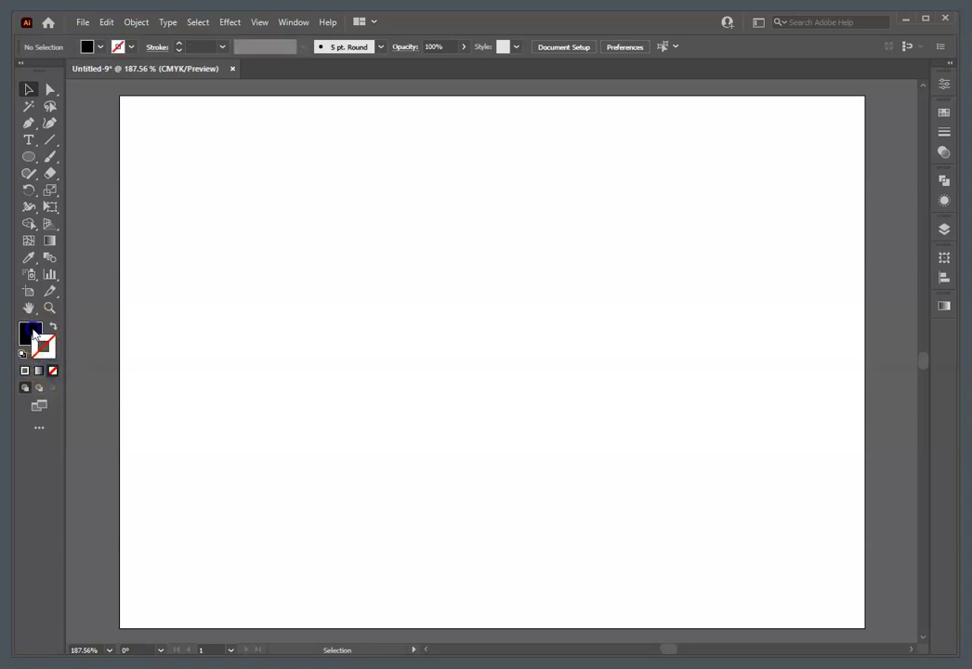
- Type SHATTER on the artboard and select the text object
click(29, 142)
click(288, 263)
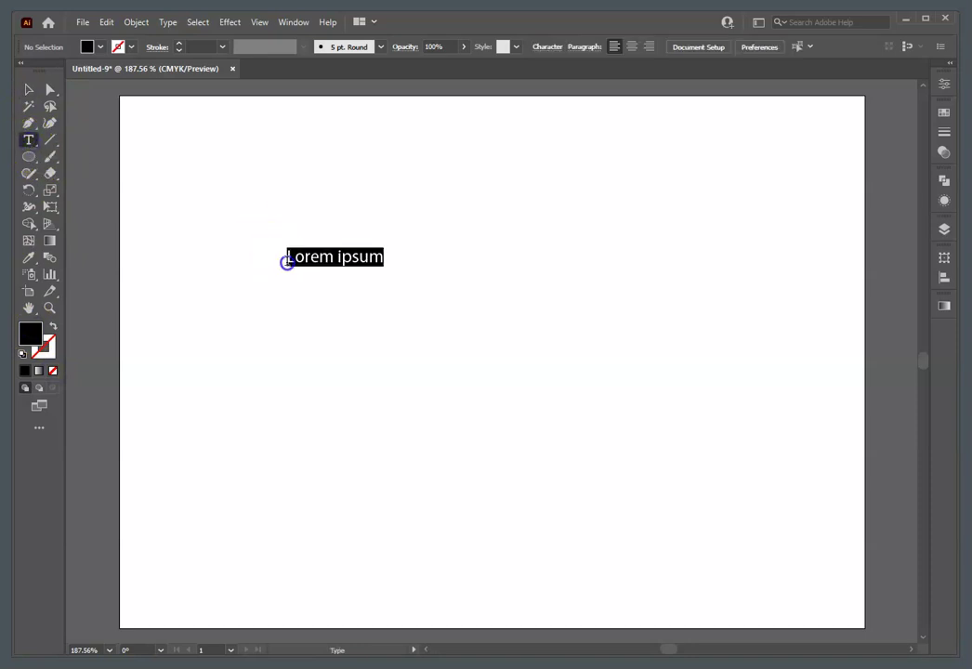
text(SHA)
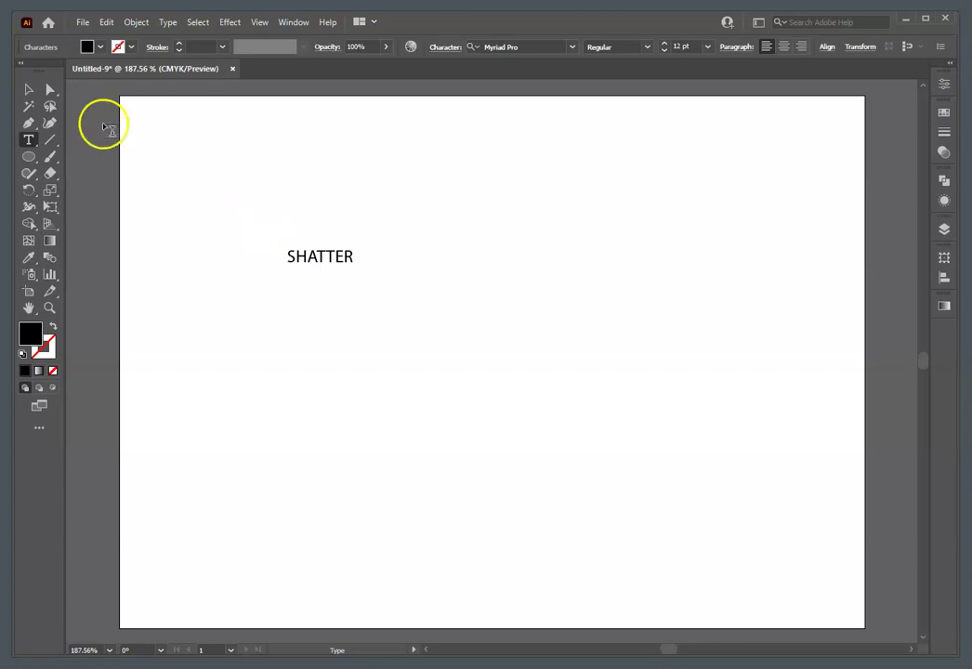
text(TTER)
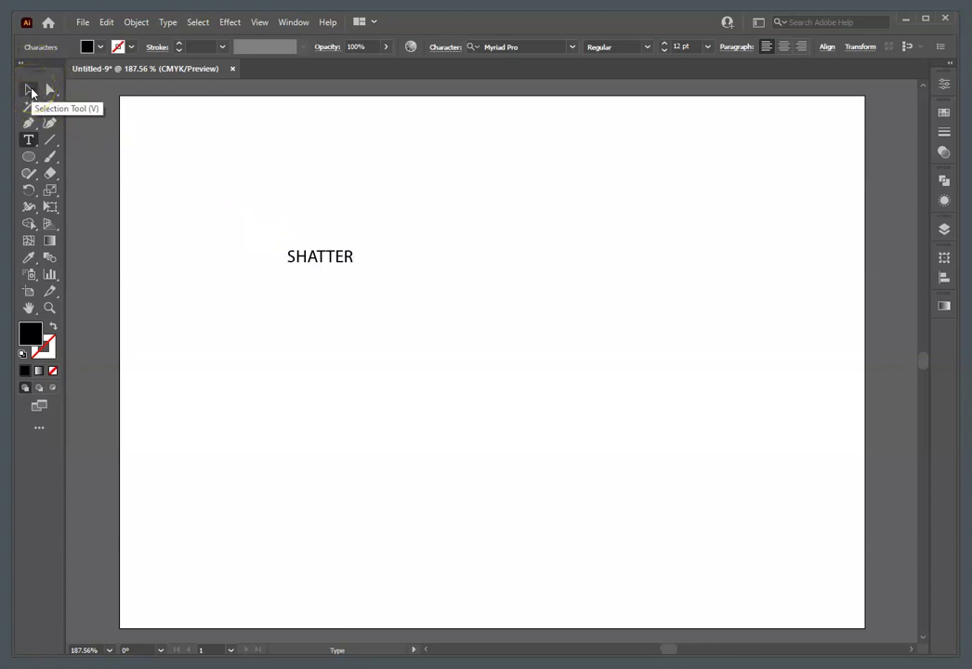
click(31, 90)
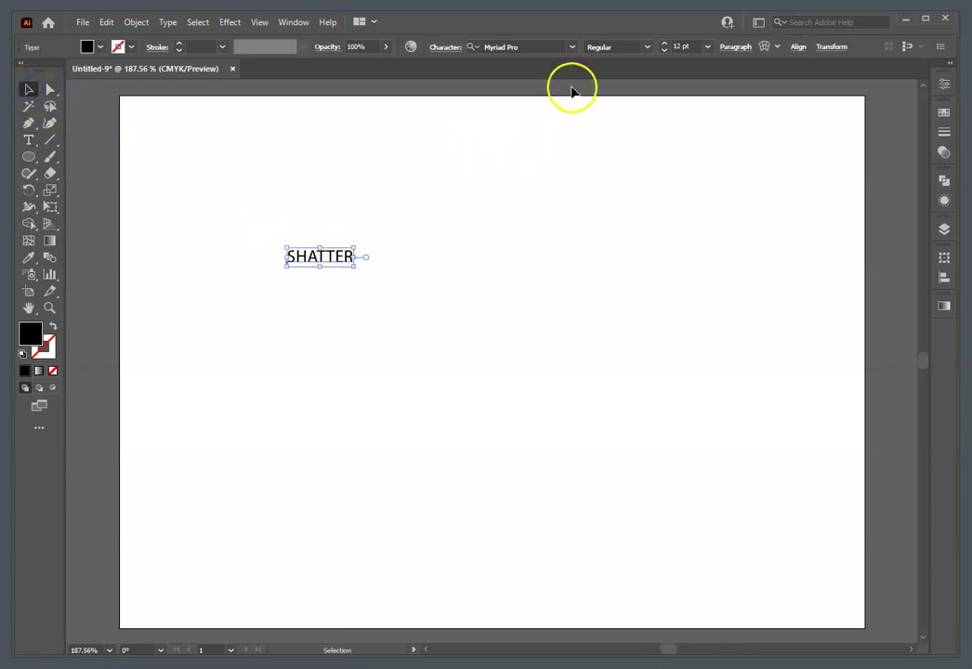
- Set SHATTER in Bourbon Grotesque, scale it to about 71 pt and centre it
click(572, 47)
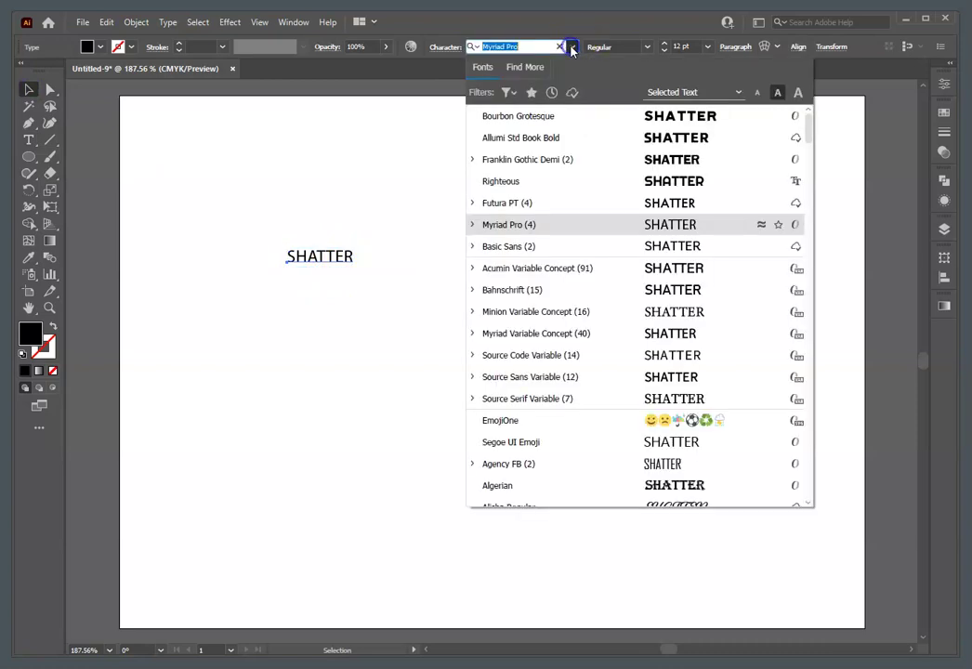
click(552, 122)
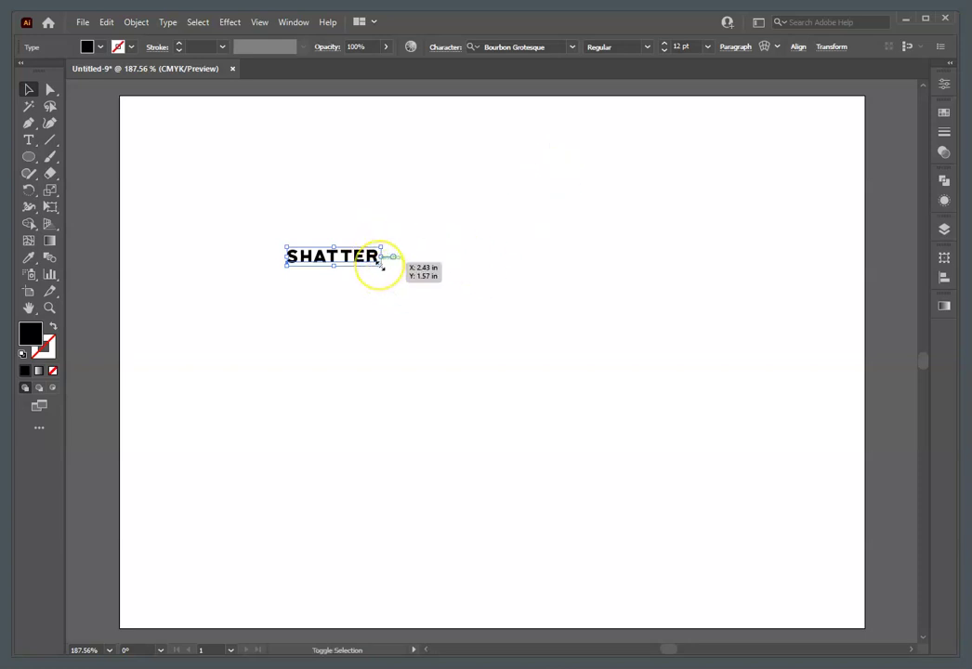
drag(381, 265, 793, 535)
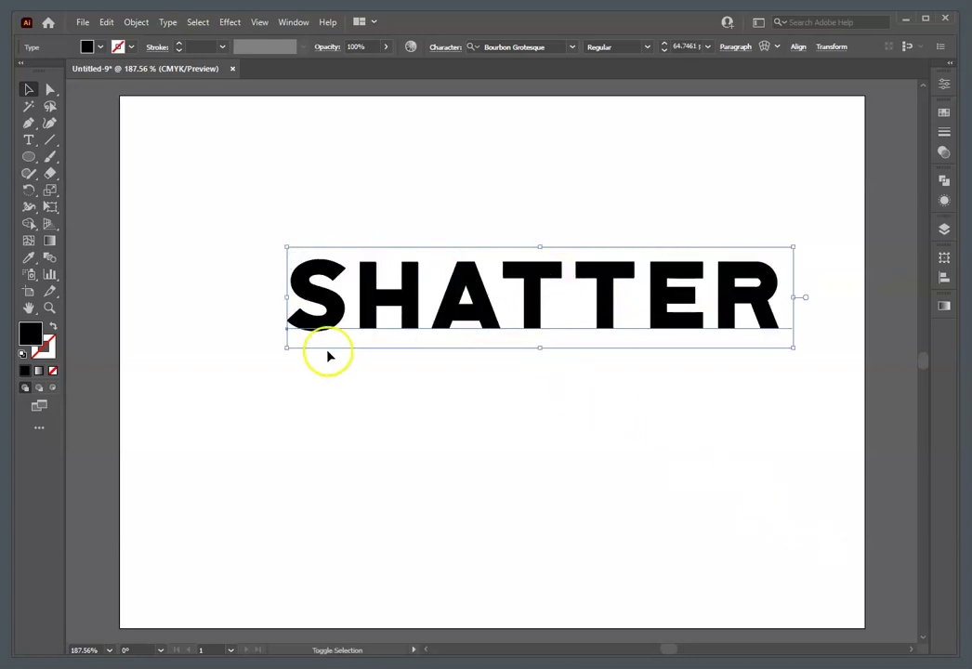
drag(286, 350, 236, 387)
click(421, 336)
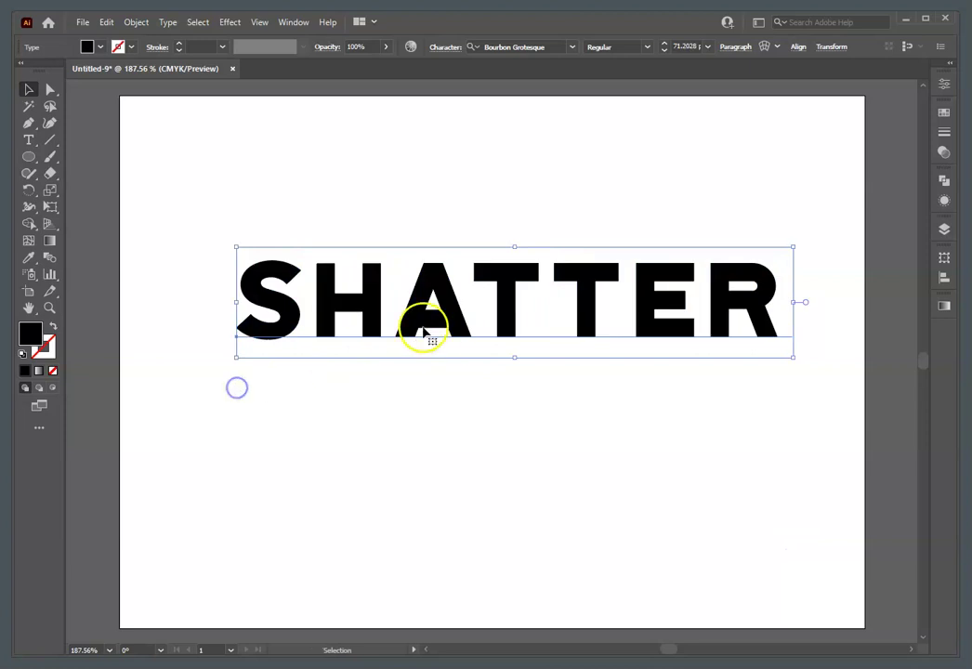
drag(449, 322, 443, 346)
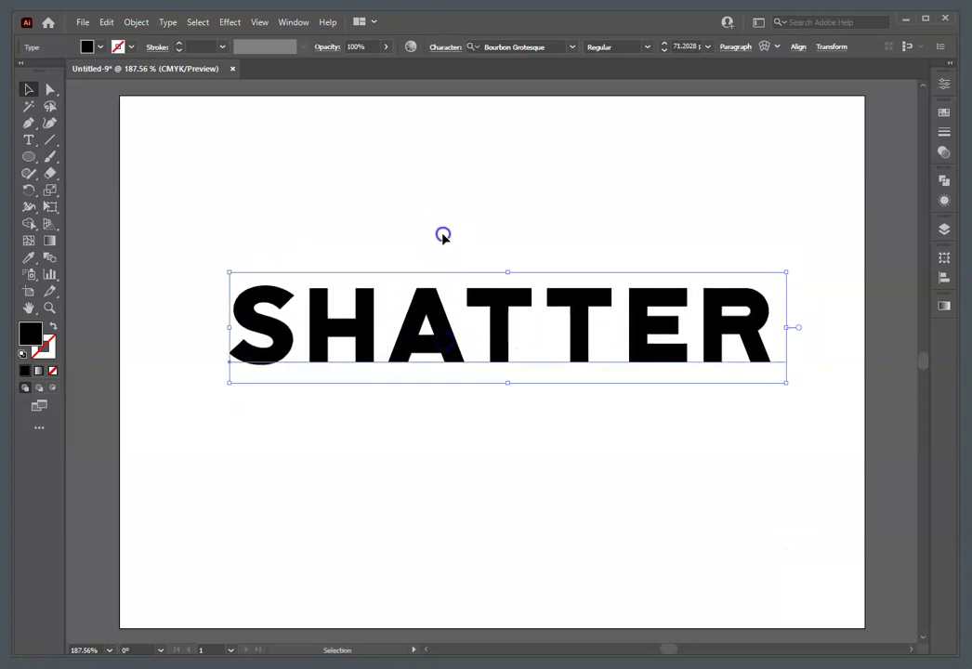
click(442, 235)
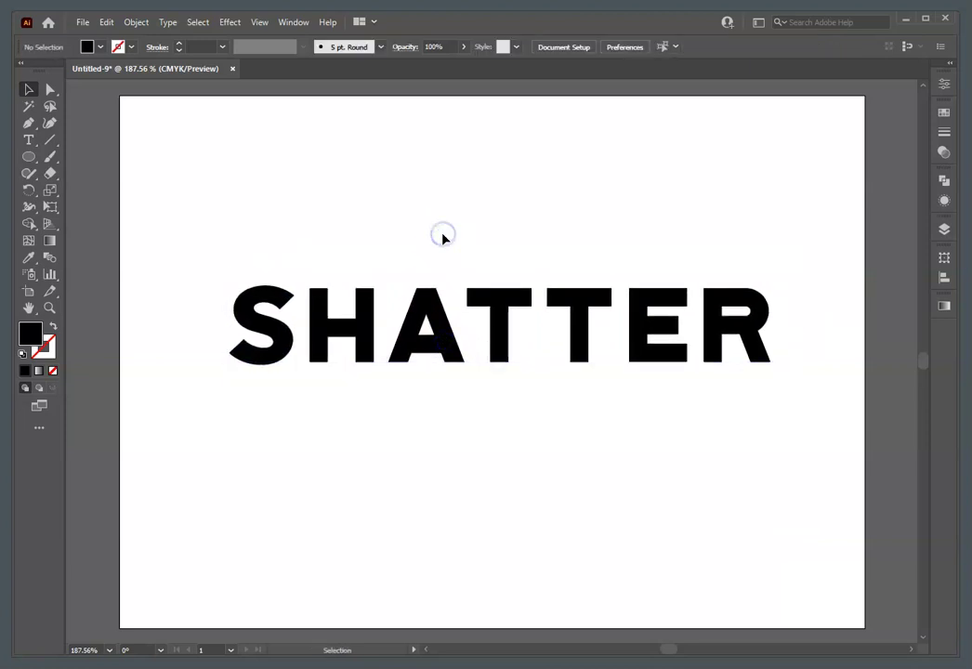
click(452, 351)
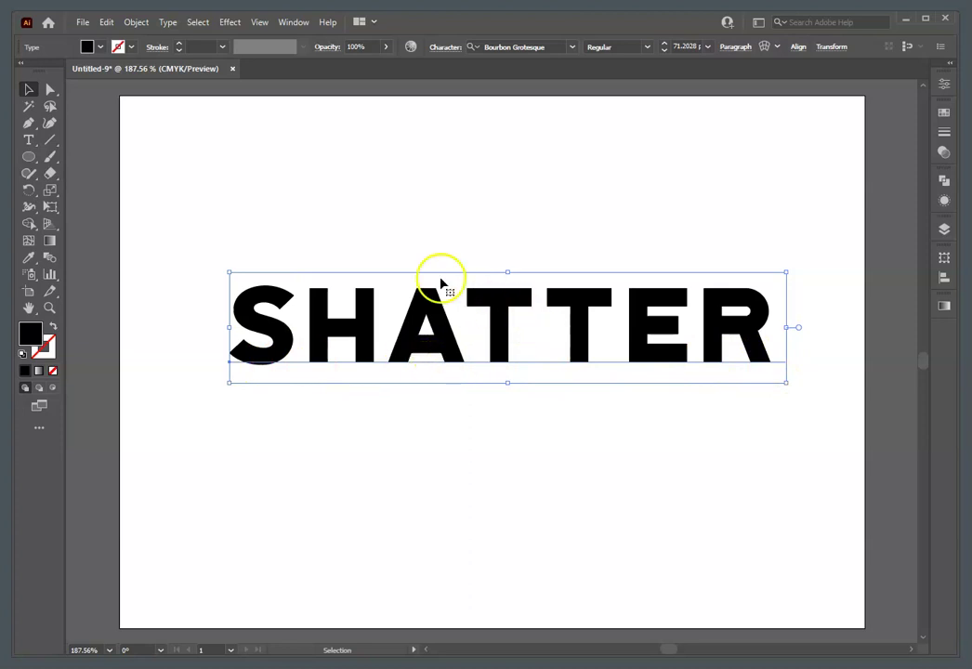
click(28, 140)
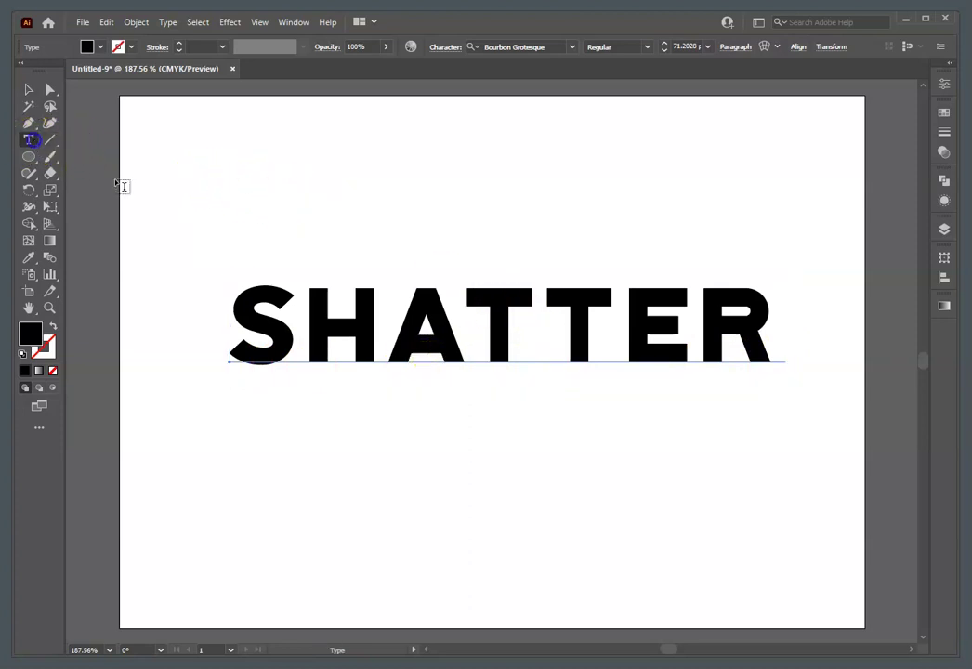
click(399, 311)
key(Delete)
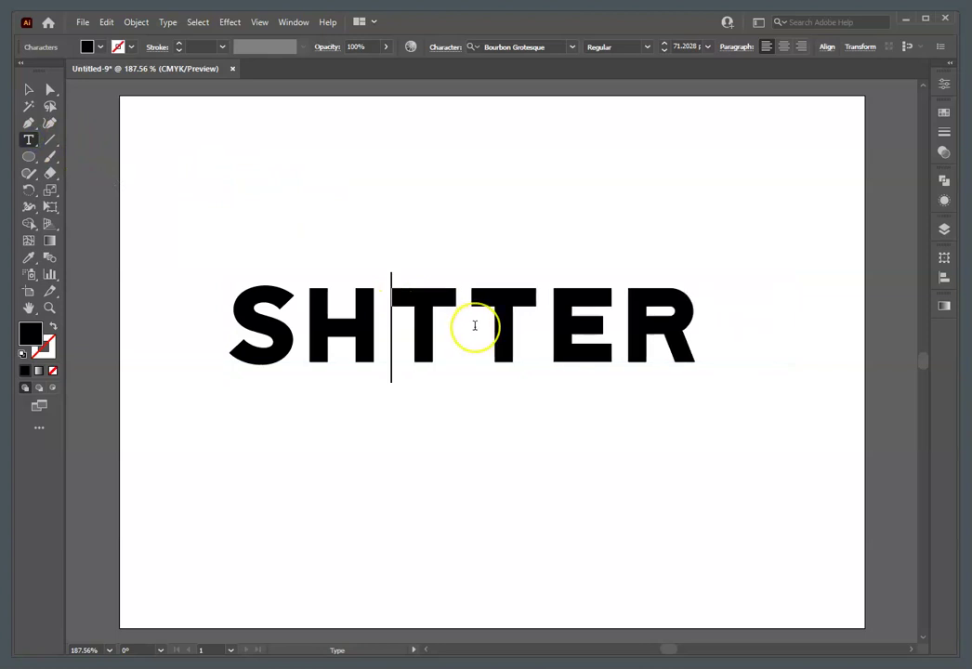
text(A)
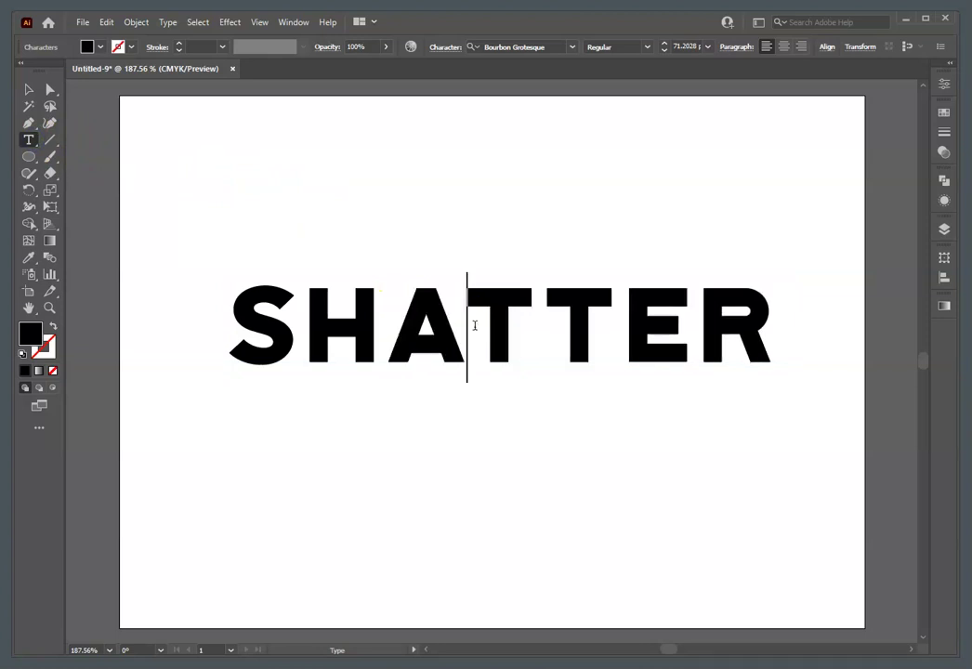
click(29, 90)
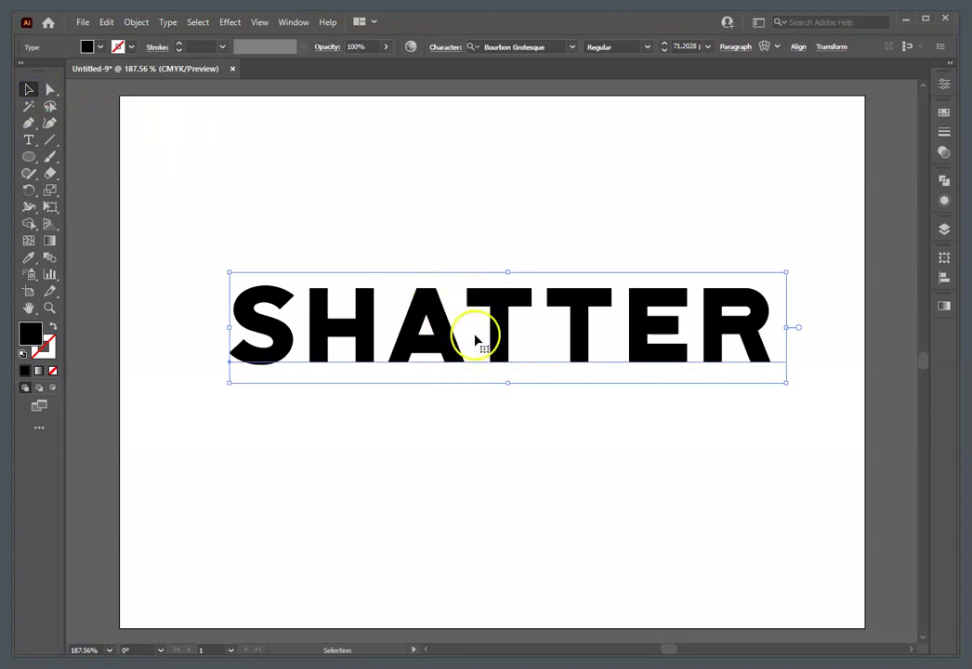
click(168, 21)
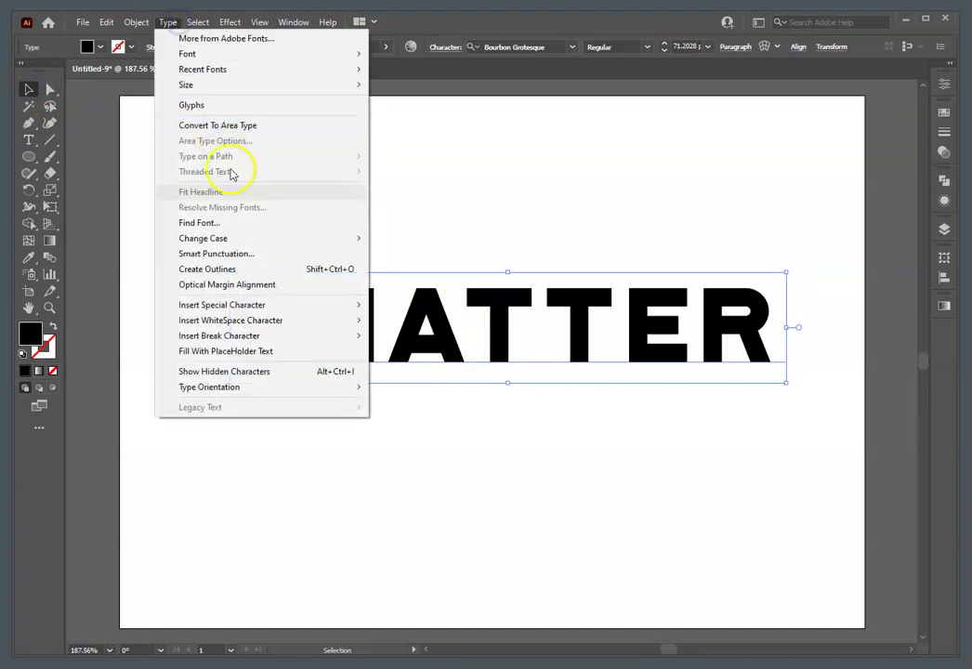
- Convert the SHATTER text to outlines with Create Outlines
click(266, 270)
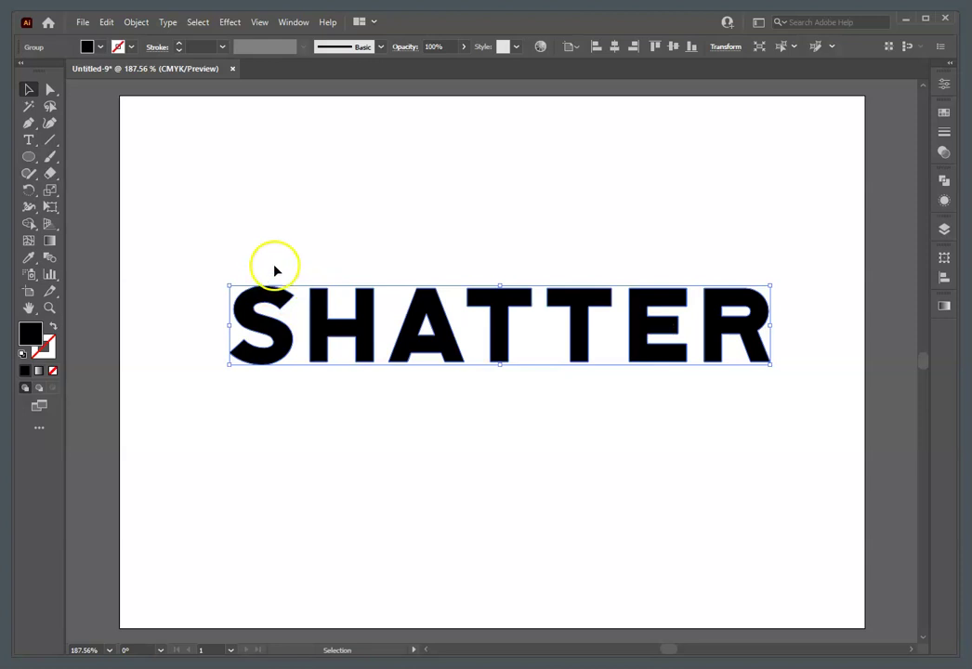
- With the lettering deselected, set no fill and a 1 pt CMYK Blue stroke for lines
click(50, 140)
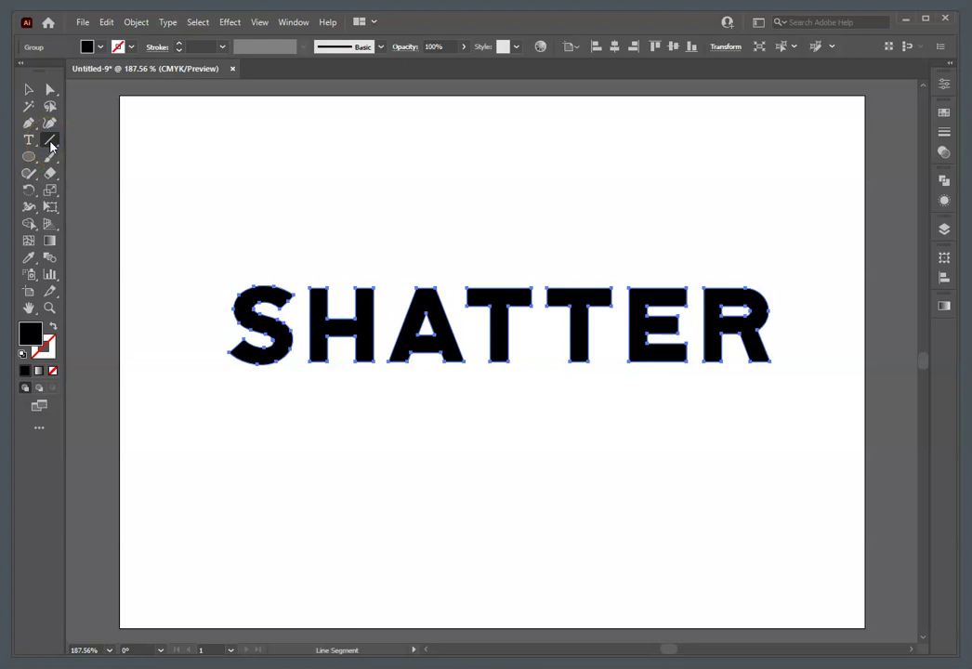
click(29, 90)
click(226, 237)
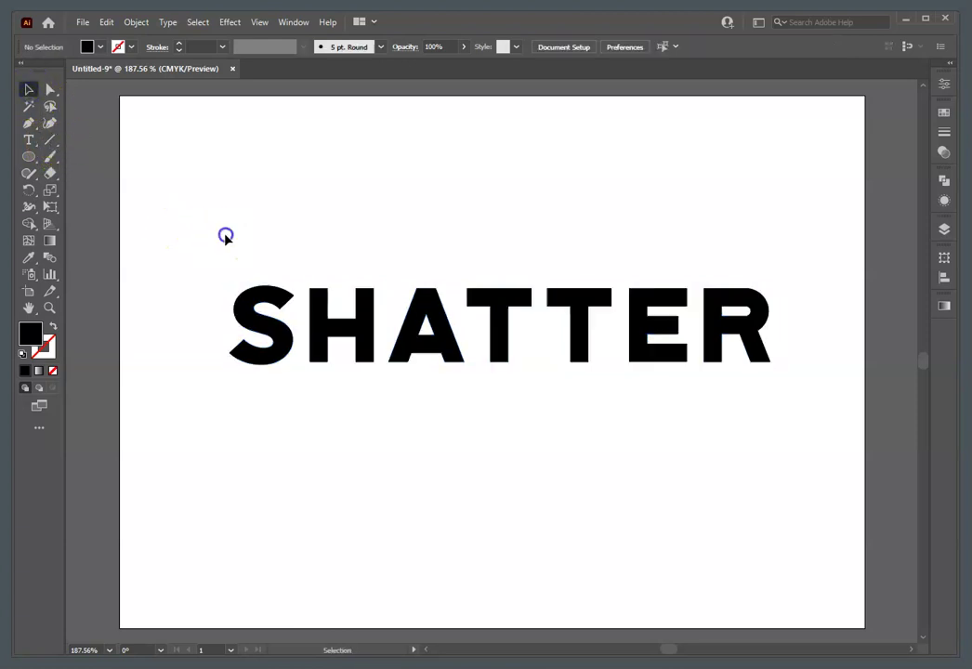
click(50, 140)
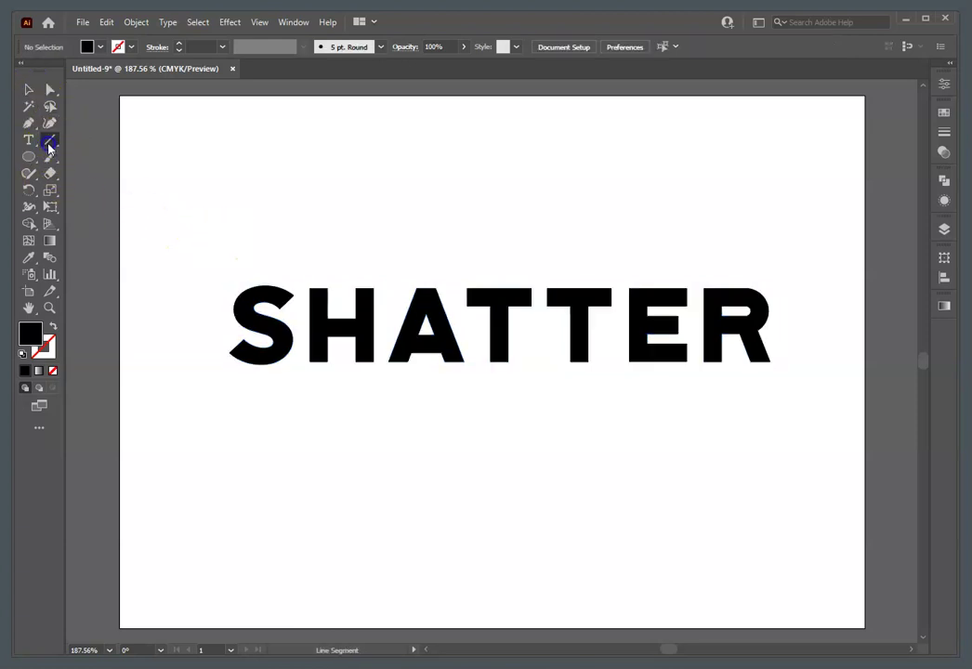
click(53, 329)
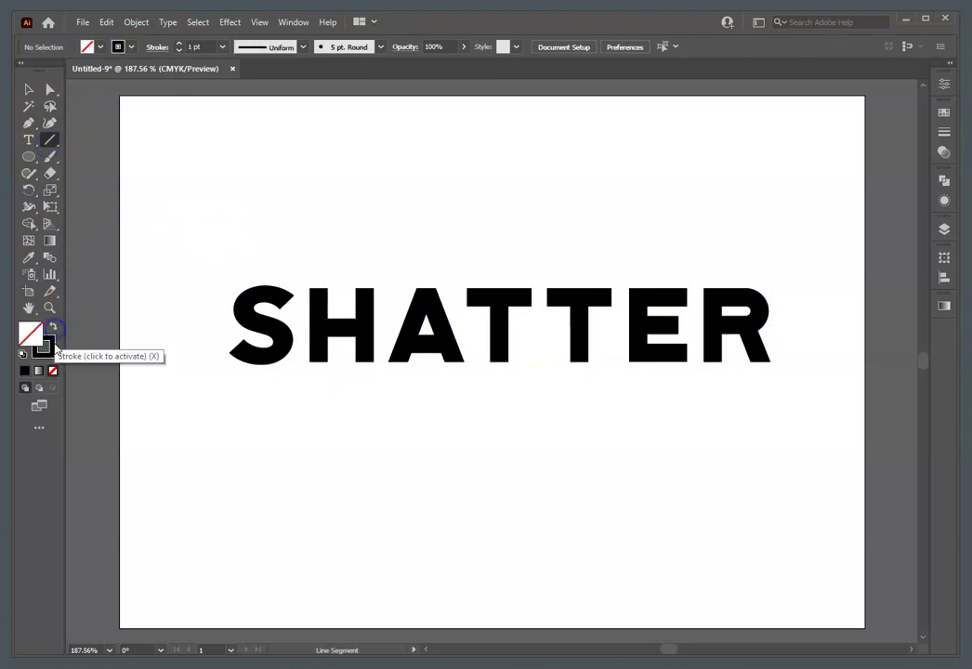
click(52, 349)
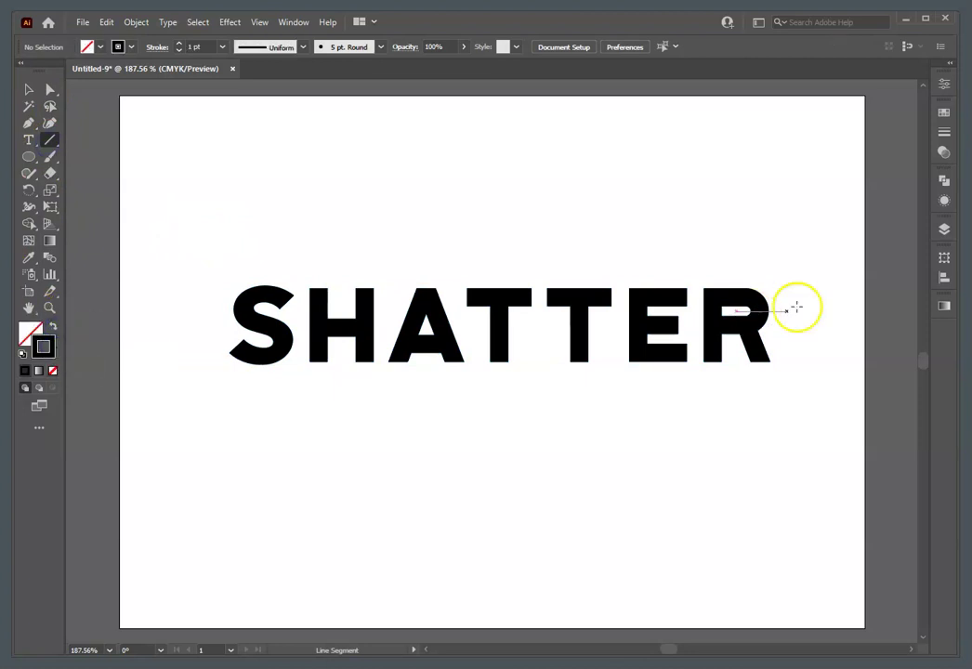
click(946, 85)
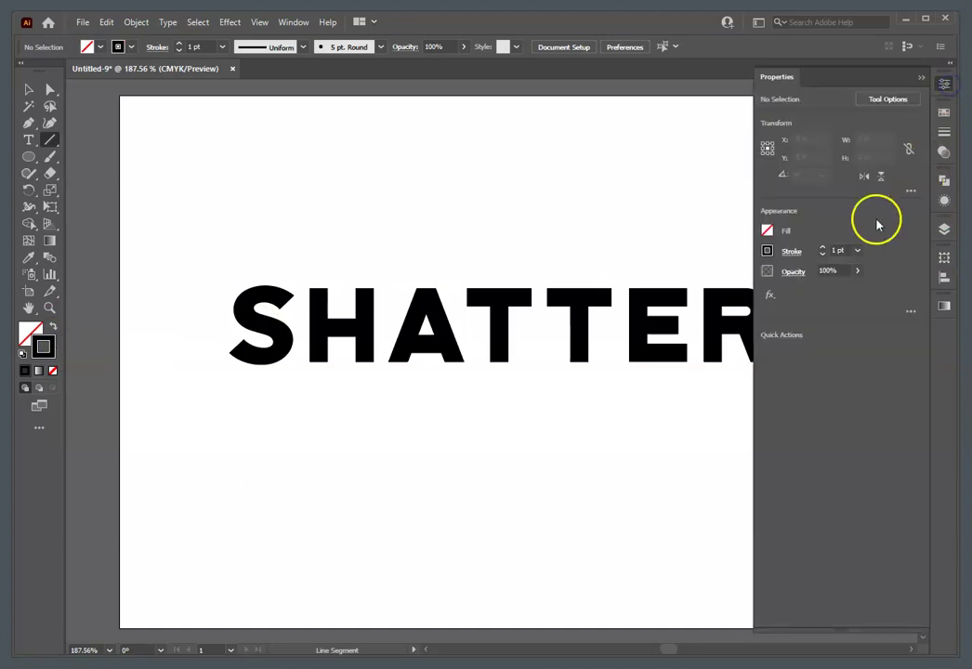
click(767, 253)
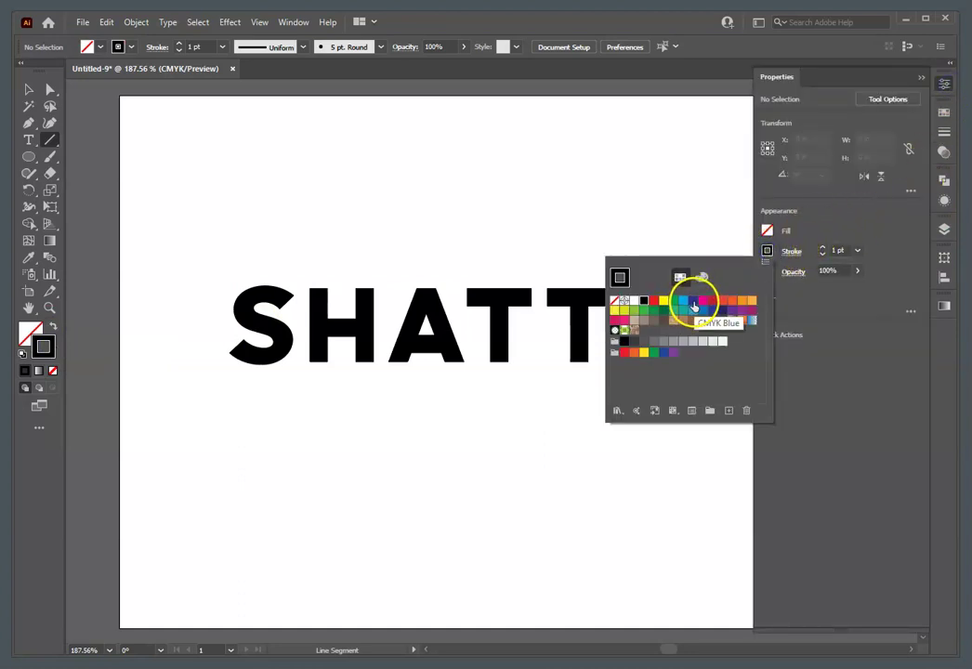
click(693, 305)
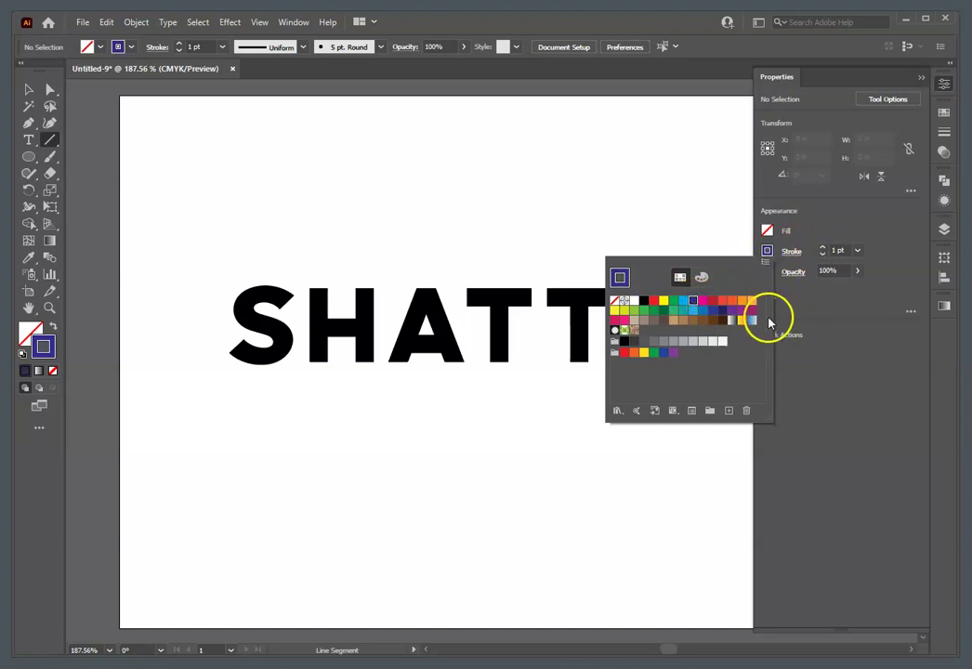
click(811, 232)
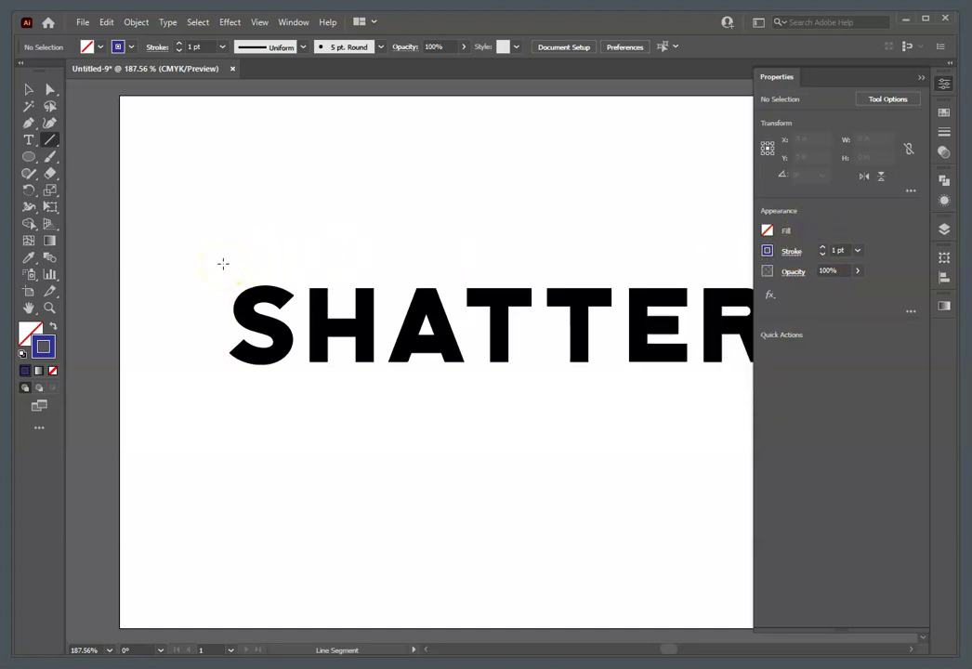
- Draw crossing blue cut lines across the S, H and A
click(223, 239)
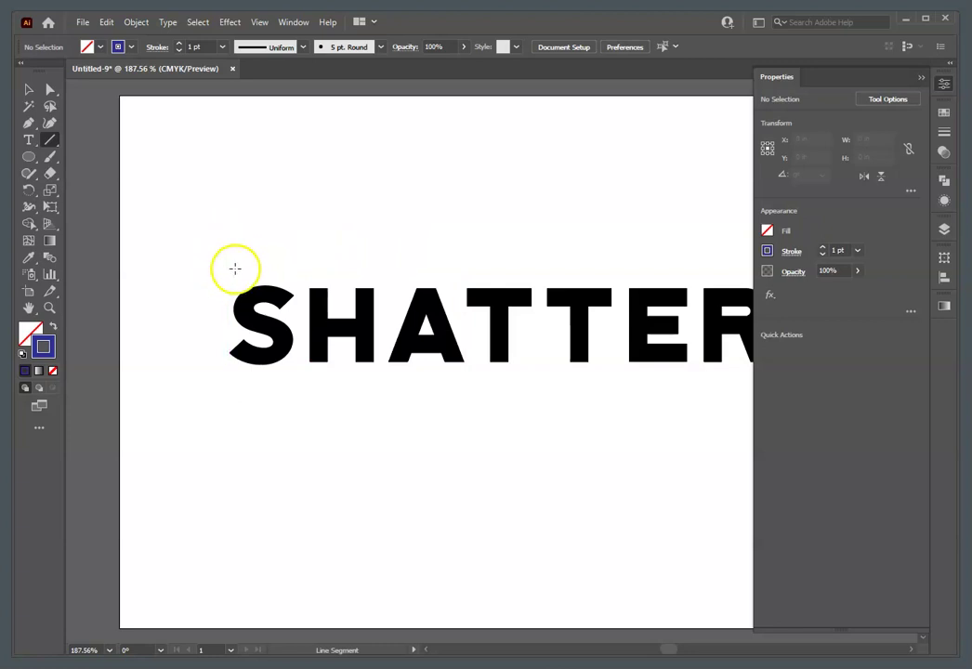
drag(230, 267, 291, 388)
drag(299, 261, 240, 381)
drag(203, 334, 404, 297)
drag(330, 257, 344, 374)
mouse_move(382, 315)
mouse_down()
mouse_move(413, 320)
mouse_move(430, 379)
mouse_up()
mouse_move(458, 275)
mouse_down()
mouse_move(444, 334)
mouse_move(410, 386)
mouse_up()
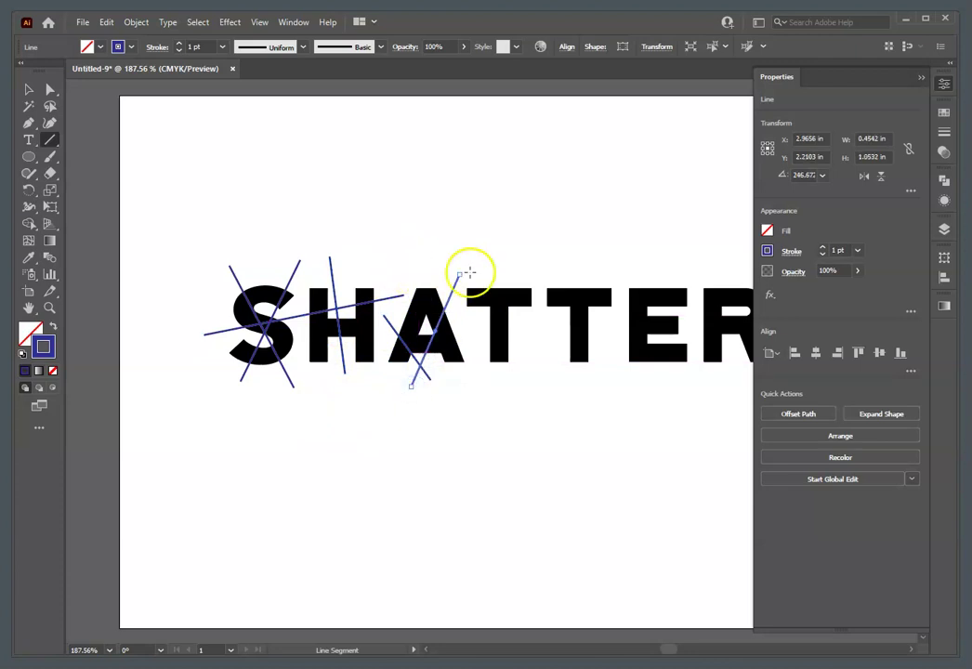
- Draw more cut lines through both Ts, the E and the R
drag(506, 260, 478, 341)
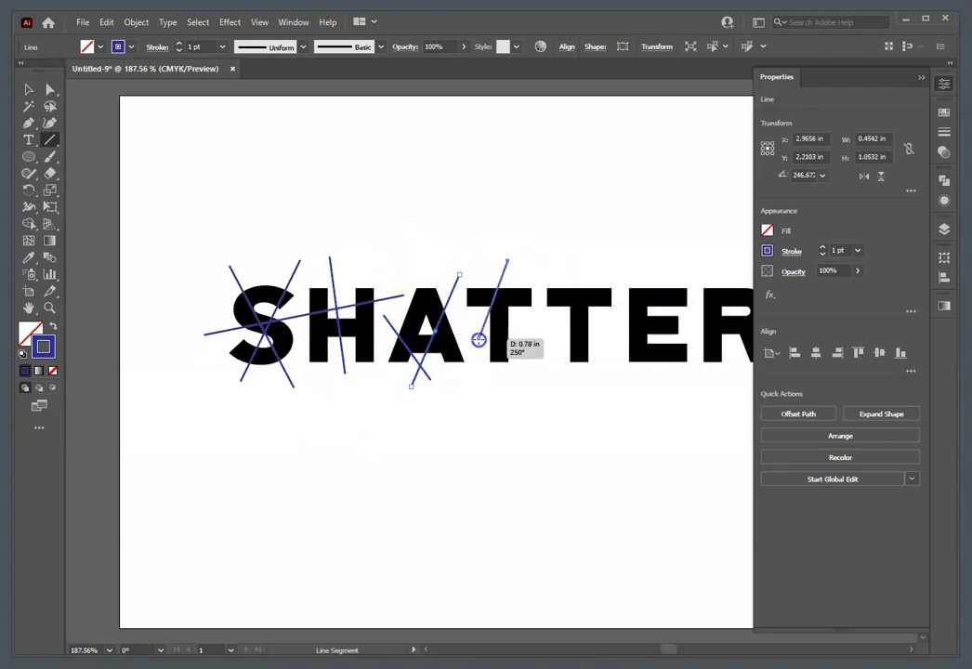
drag(463, 261, 532, 367)
drag(556, 252, 605, 354)
drag(547, 352, 636, 279)
drag(612, 322, 769, 344)
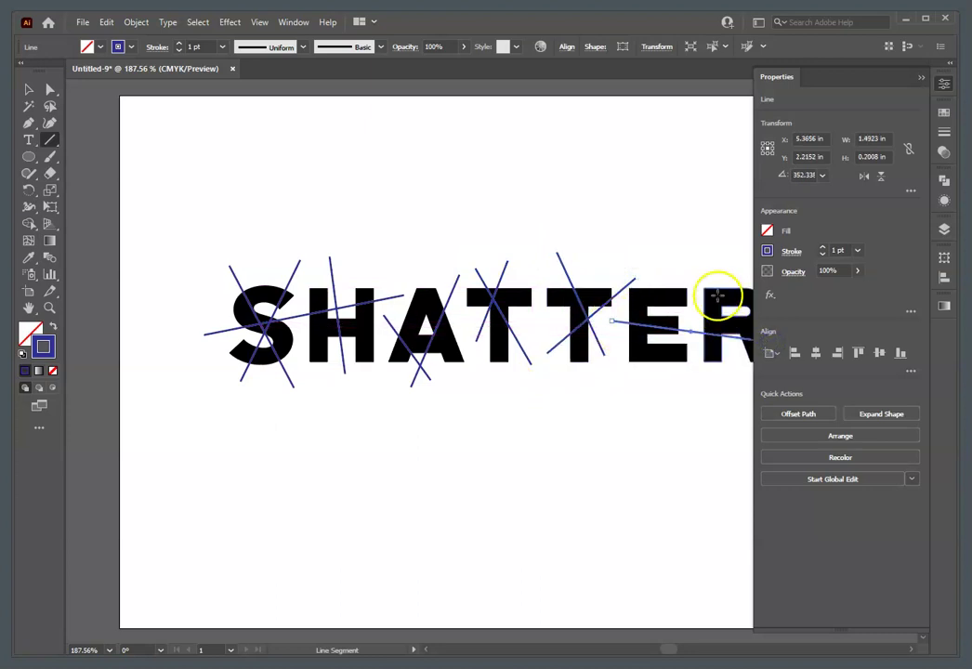
click(922, 79)
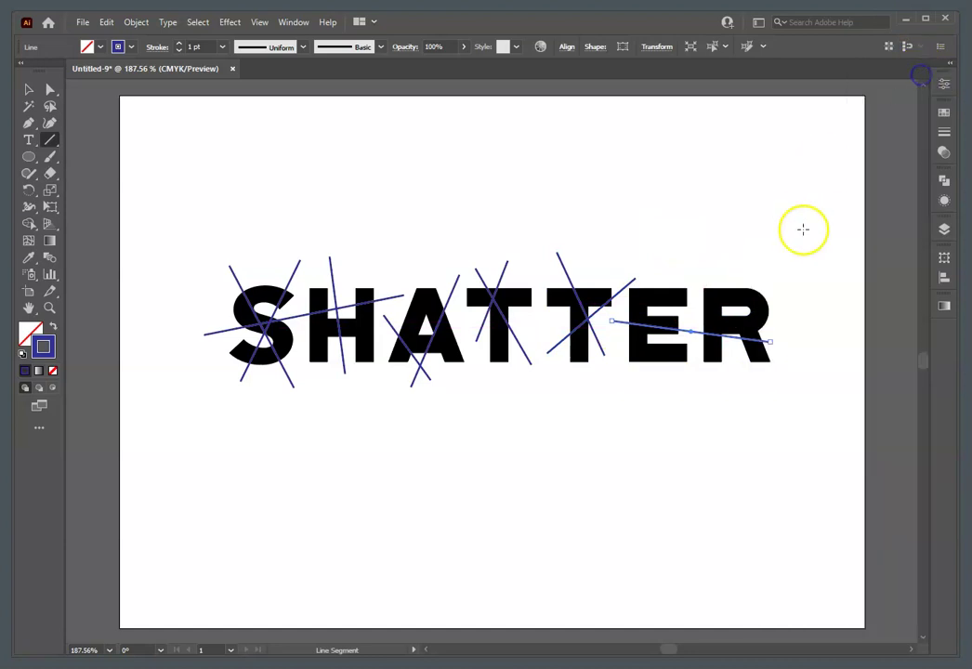
drag(711, 256, 733, 365)
drag(649, 258, 670, 391)
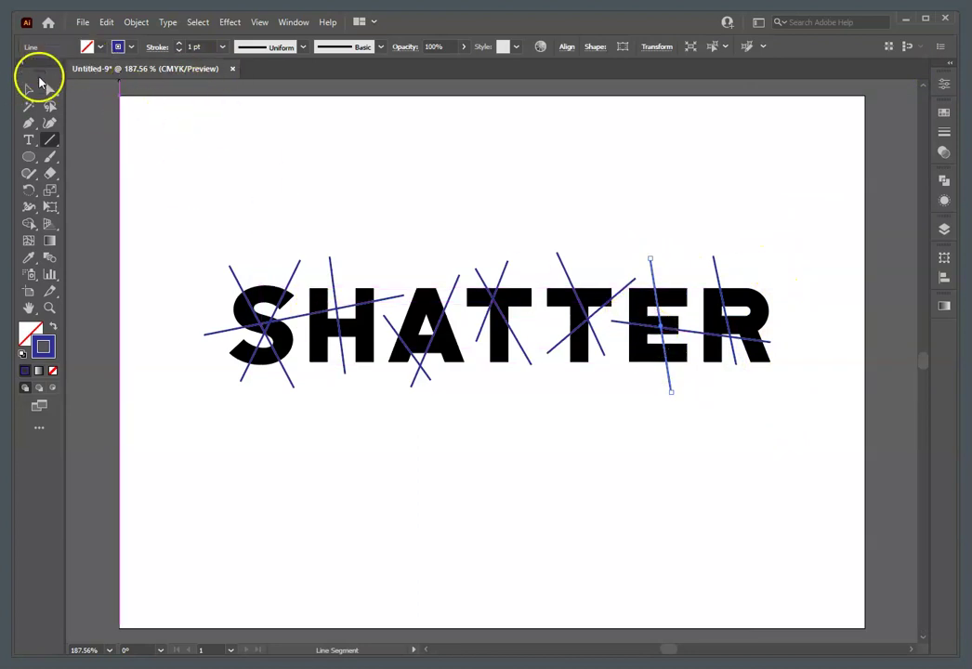
click(28, 90)
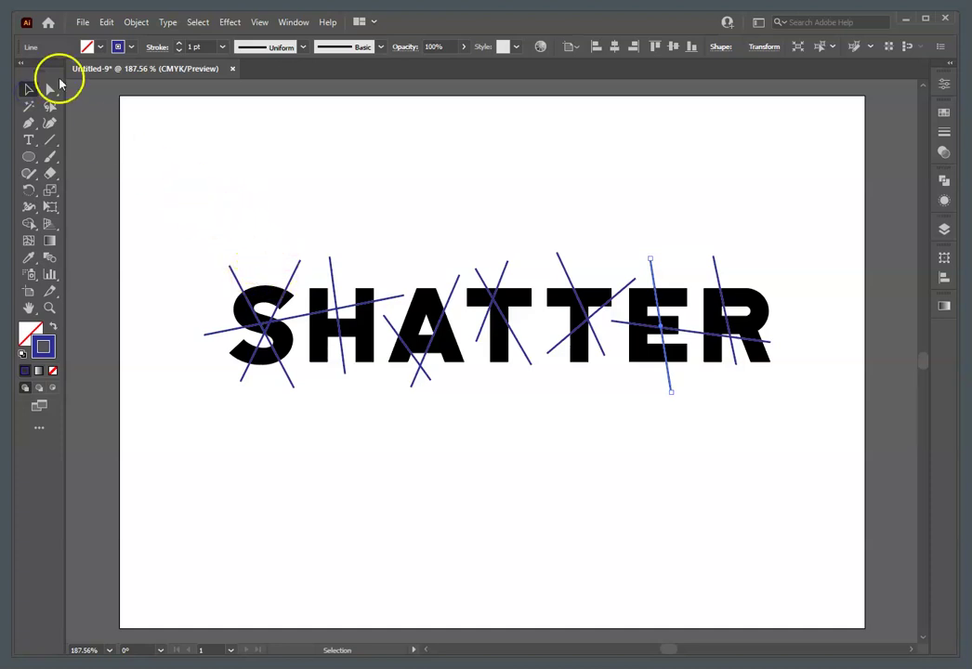
- Select the outlined lettering and all the cut lines together with Ctrl+A
click(33, 89)
drag(186, 197, 811, 447)
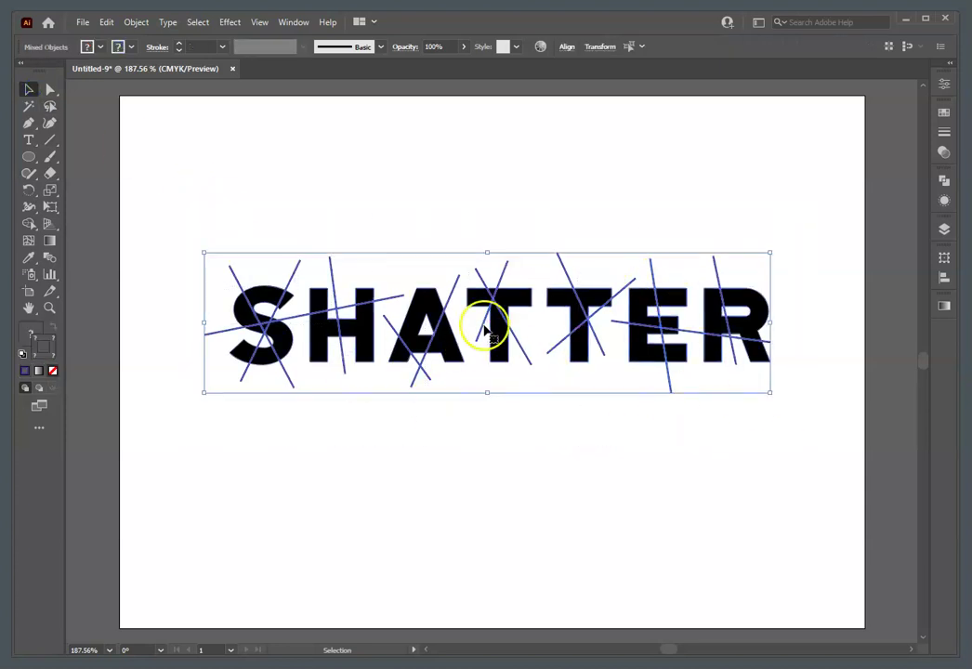
click(523, 212)
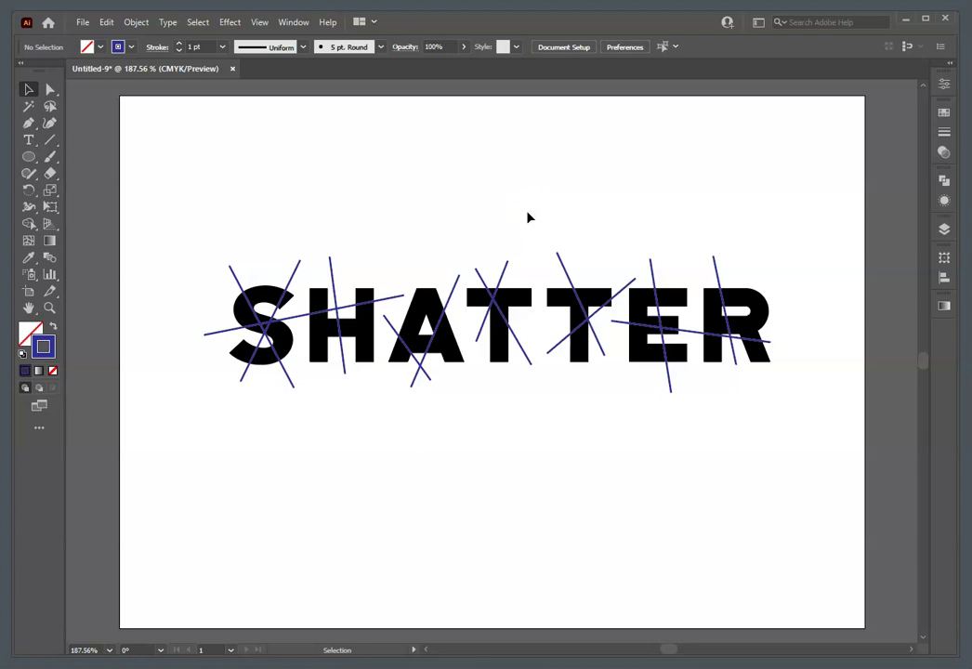
key(a)
key(v)
key(ctrl+a)
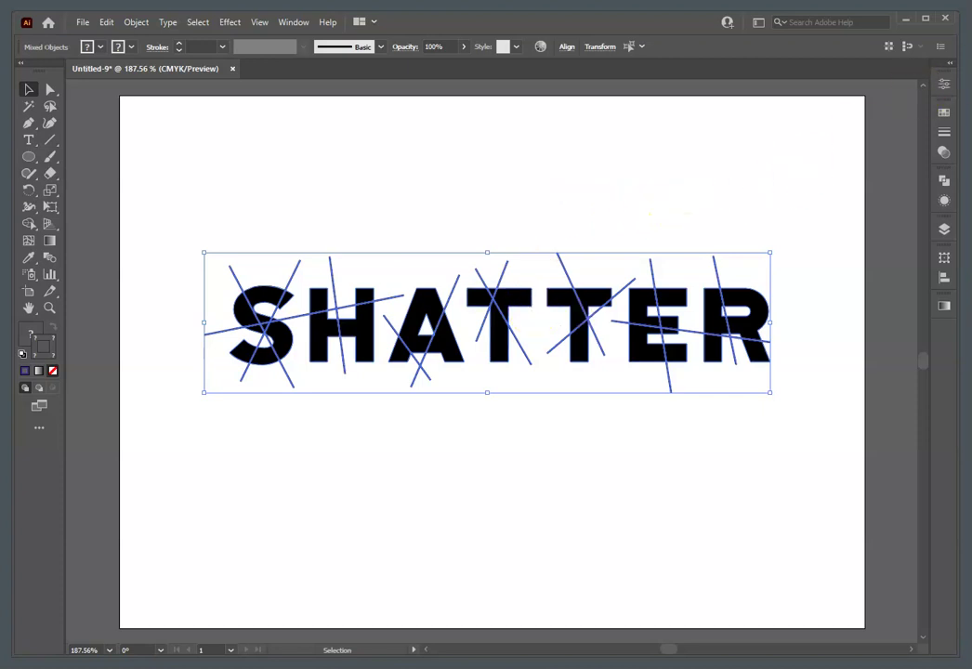
- Apply Pathfinder Divide from the Properties panel's extra shape operations
click(945, 87)
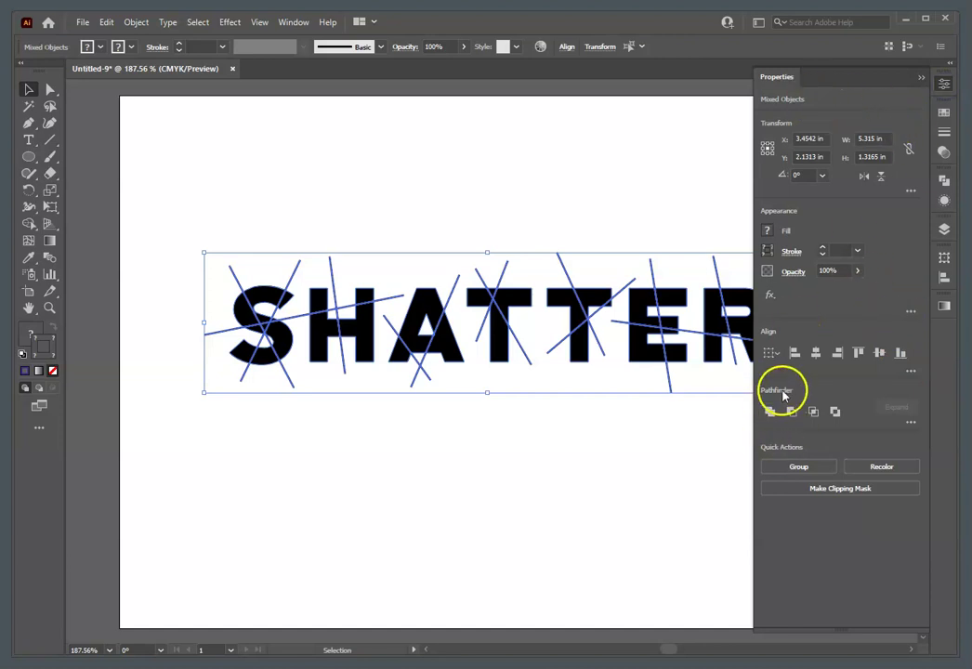
click(910, 423)
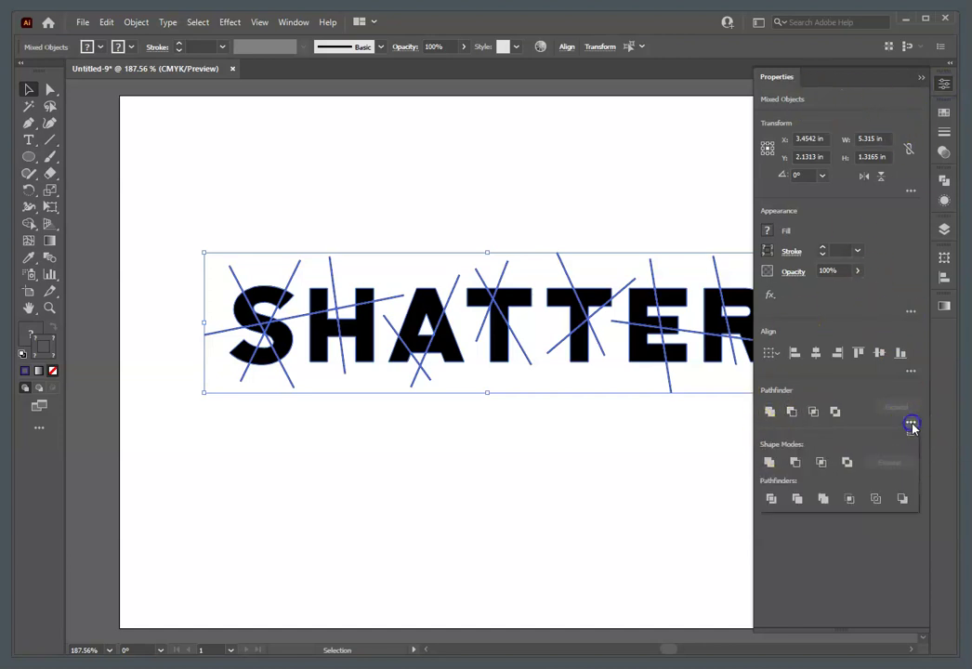
click(771, 500)
- Apply Divide, then ungroup the divided artwork into separate black fragments
click(771, 500)
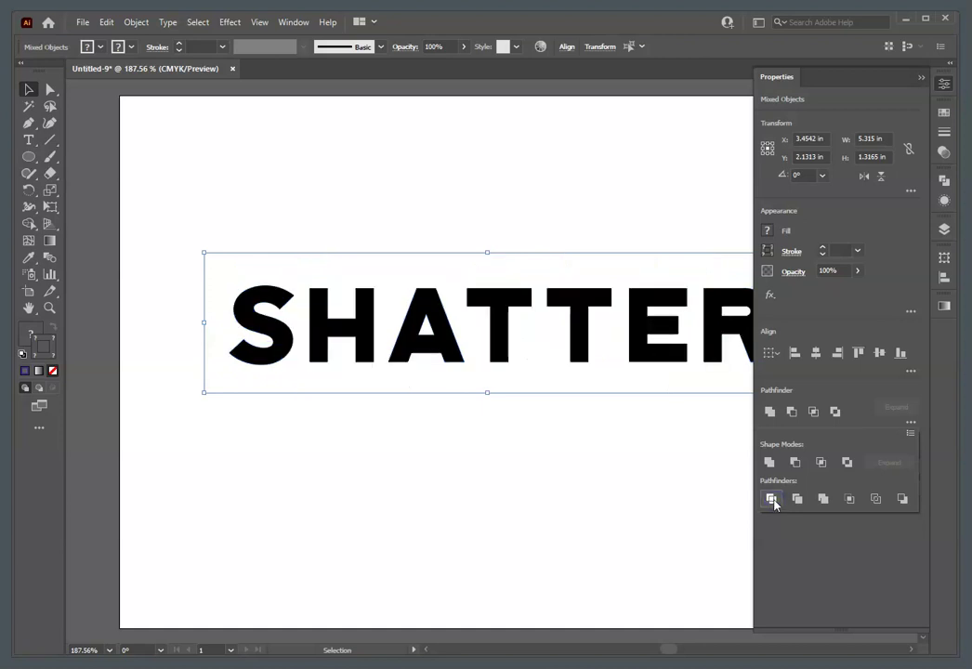
click(664, 212)
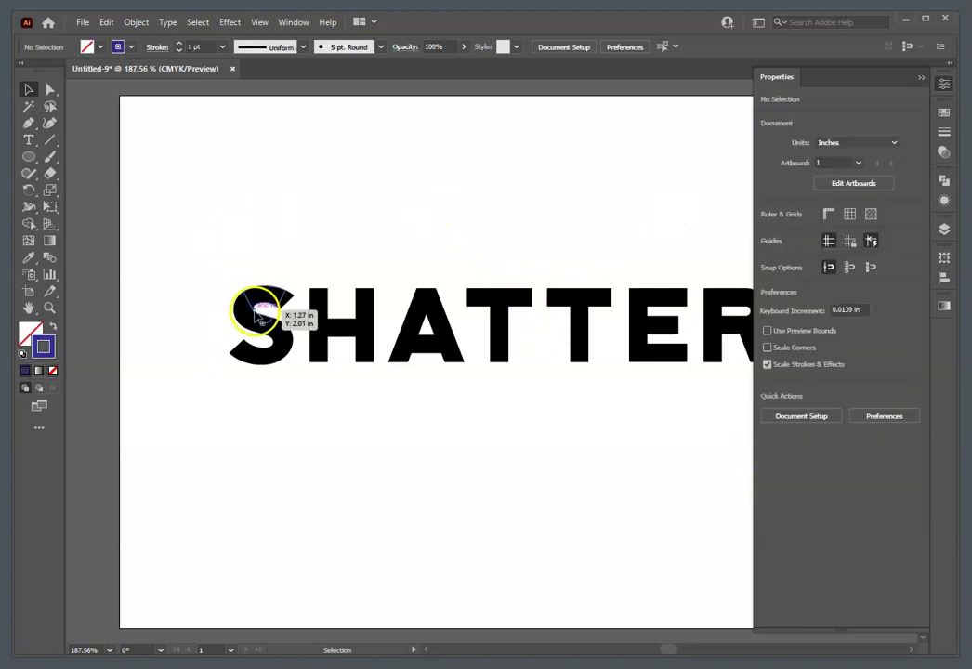
drag(198, 230, 766, 436)
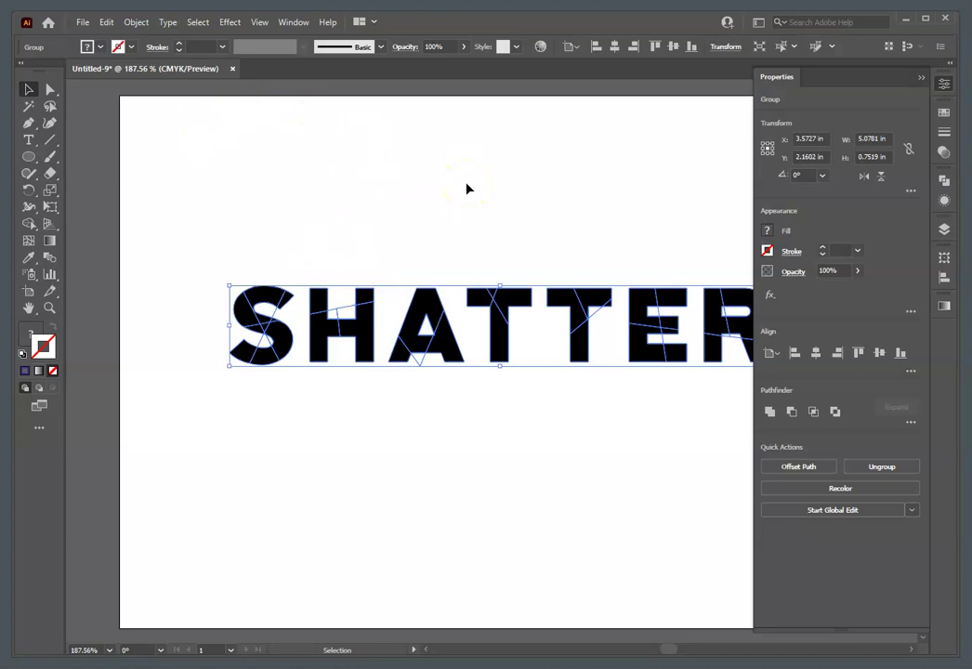
click(140, 24)
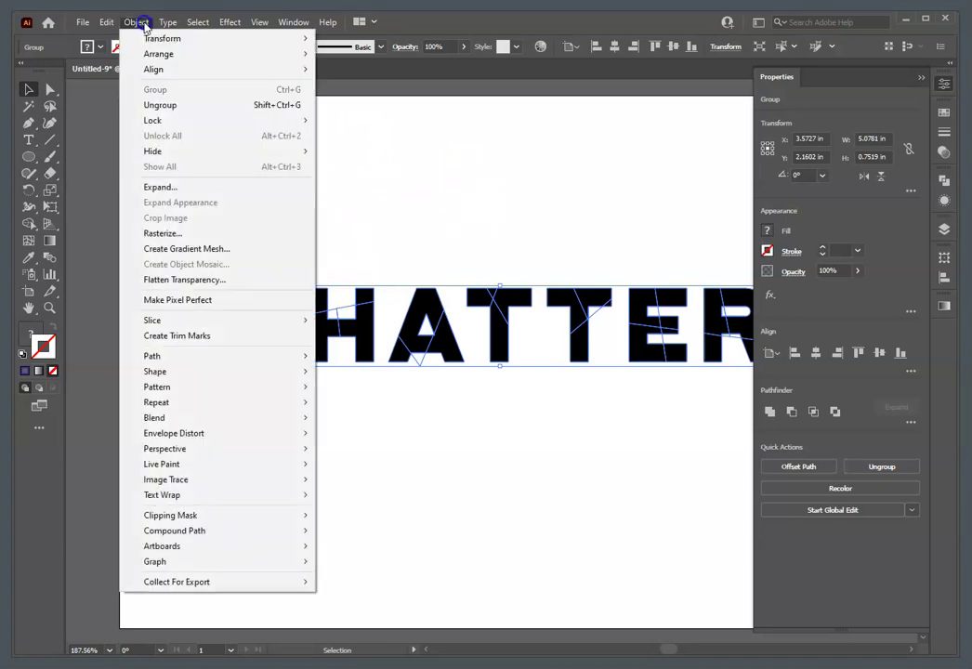
click(180, 106)
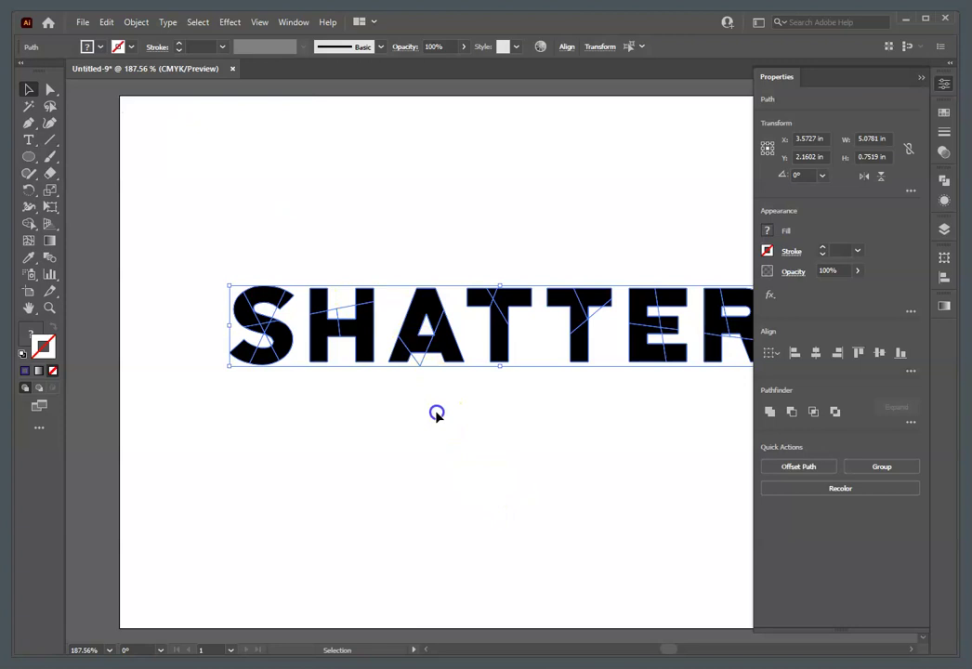
click(437, 414)
- Fill the top-left H fragment green with no stroke
click(318, 299)
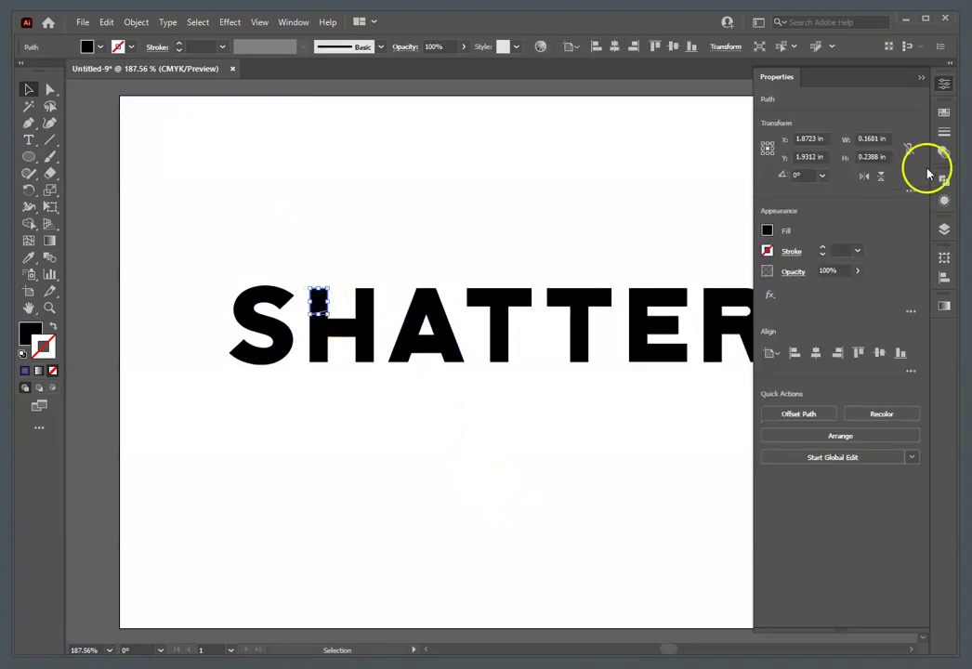
click(944, 111)
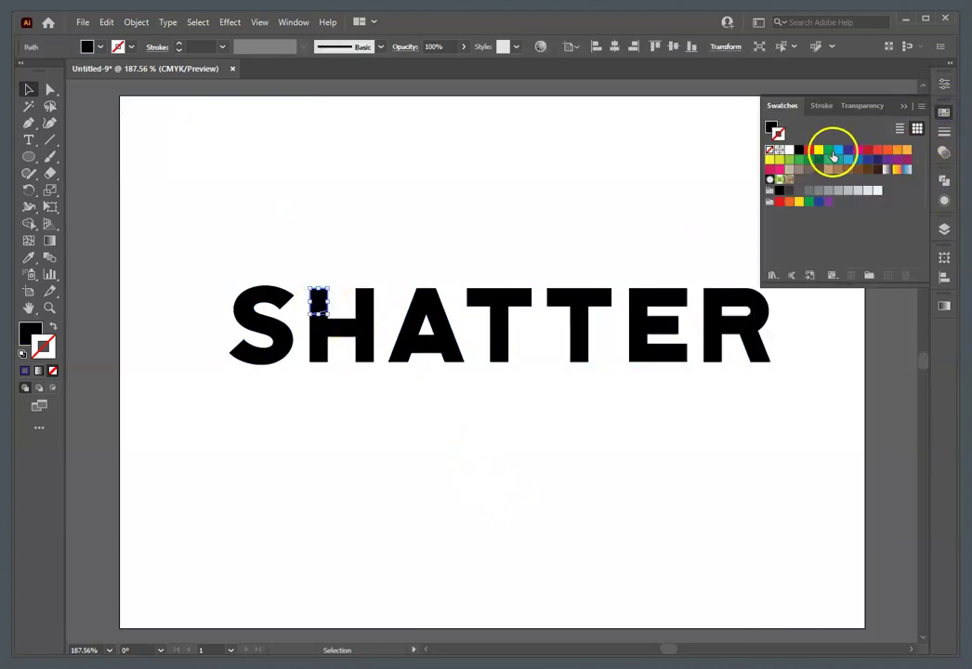
click(828, 152)
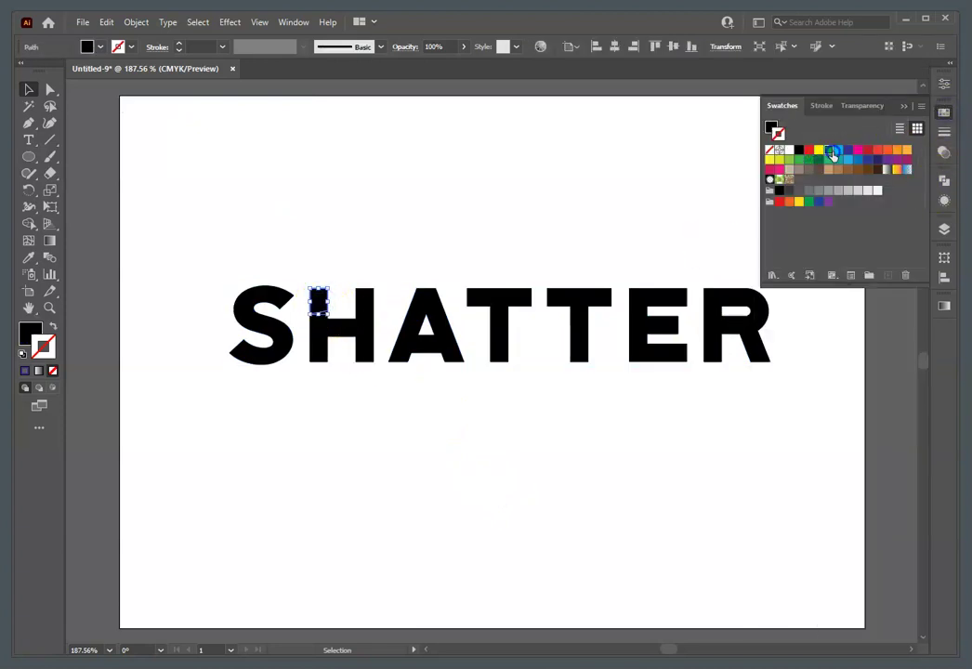
click(51, 327)
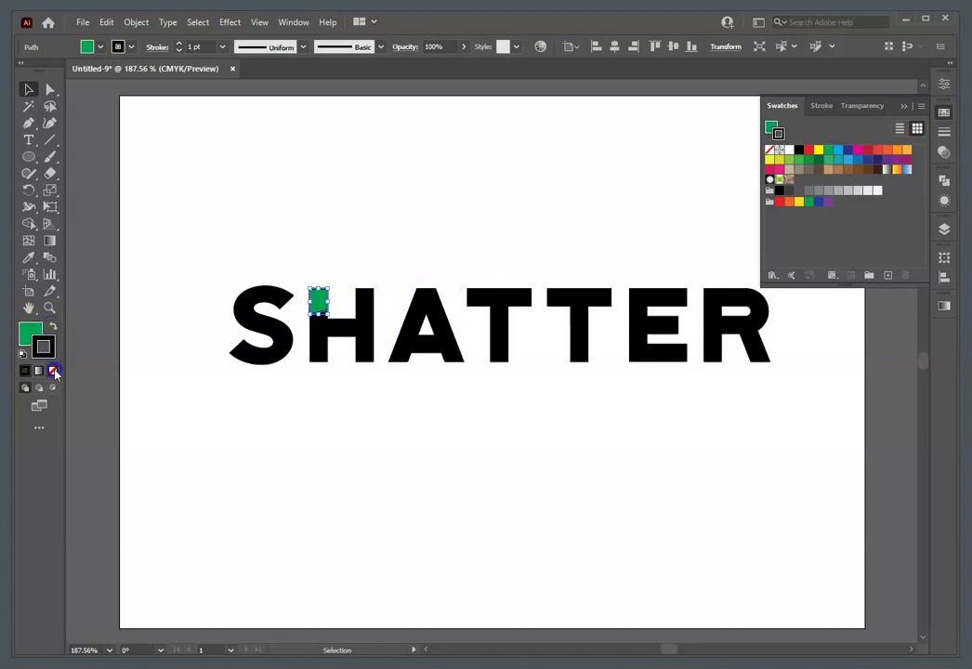
click(52, 372)
click(33, 329)
- Fill an A fragment magenta and two first-T fragments lime green and purple
click(420, 310)
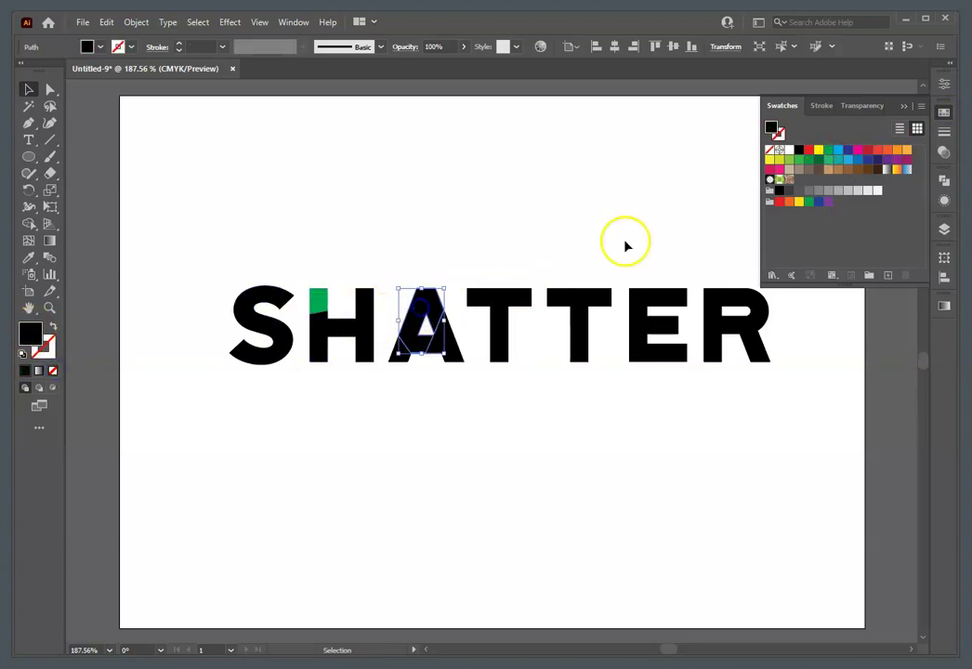
click(857, 149)
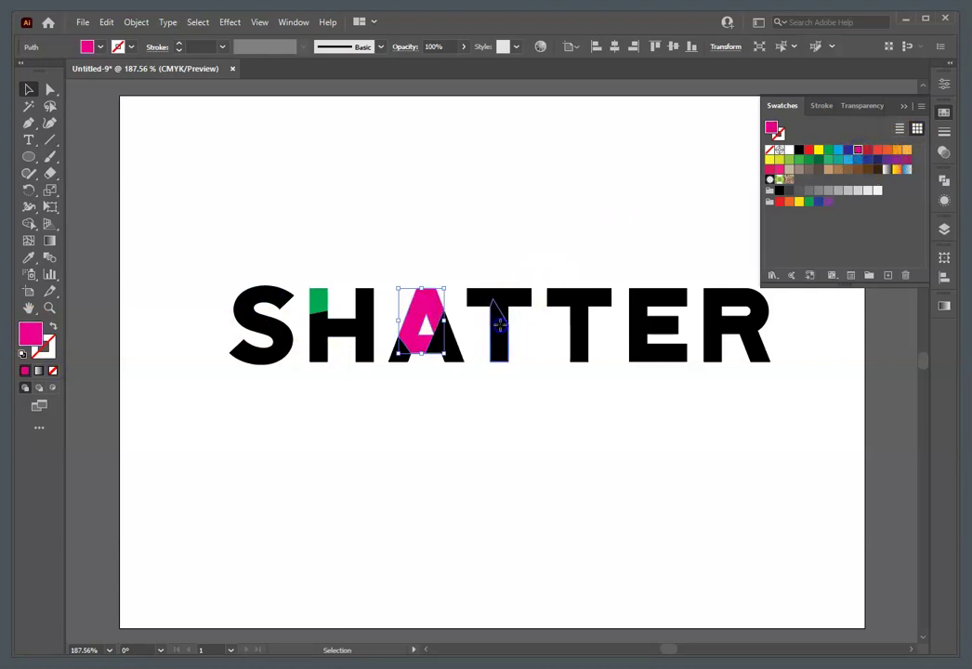
click(499, 325)
click(787, 159)
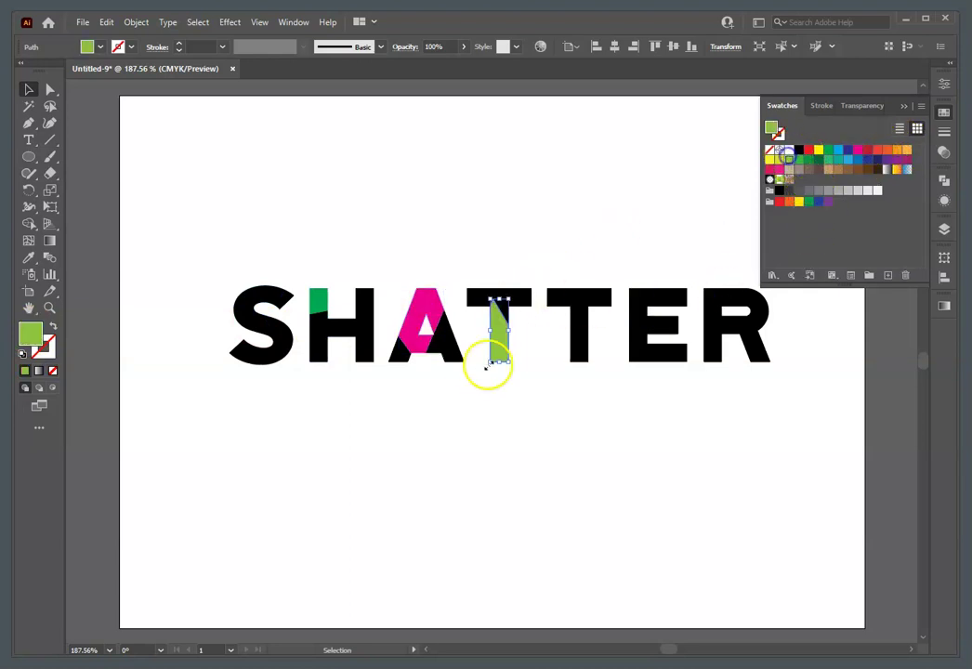
drag(497, 341, 472, 295)
click(516, 300)
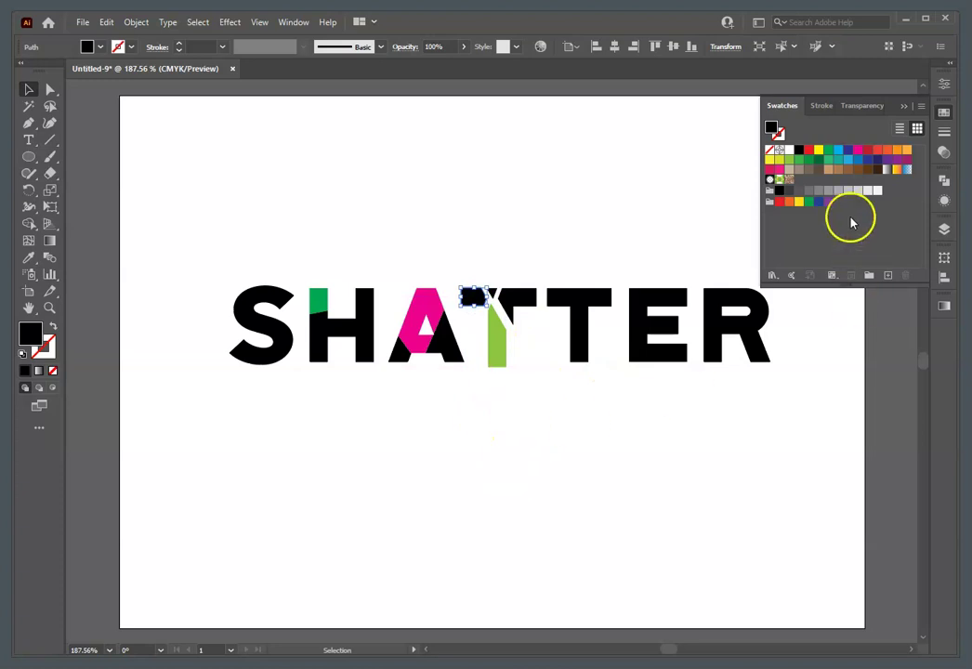
click(906, 159)
click(647, 181)
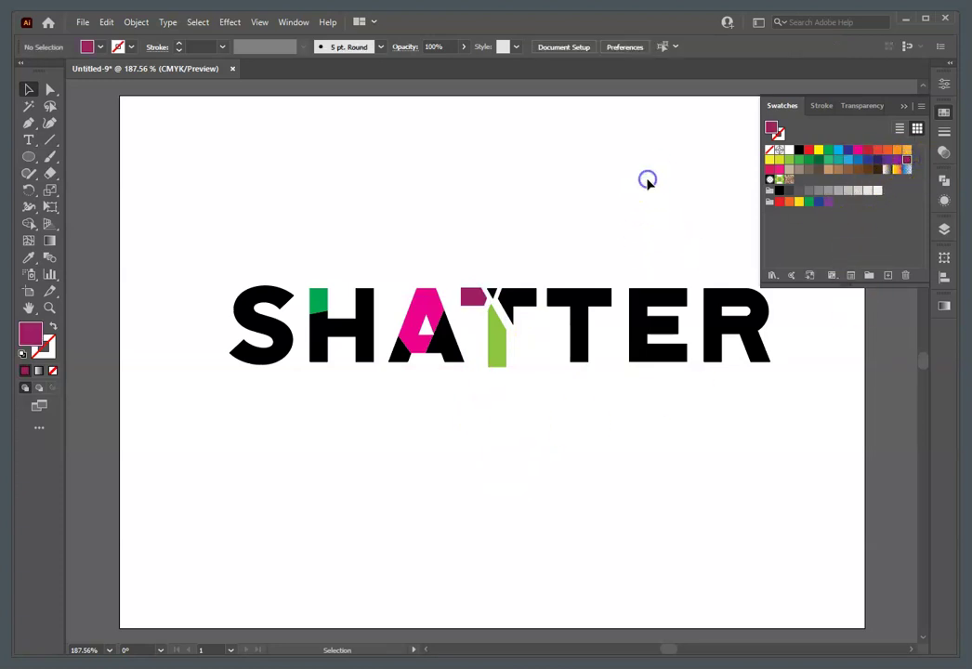